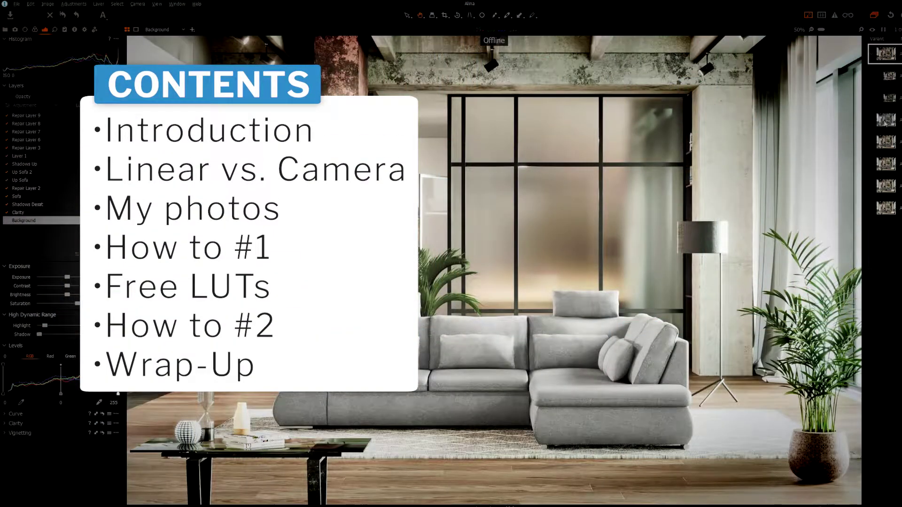
Step: Switch to another edited loft variant, then undo and redo its Highlight adjustment
{"action": "left_click", "coordinate": [887, 121]}
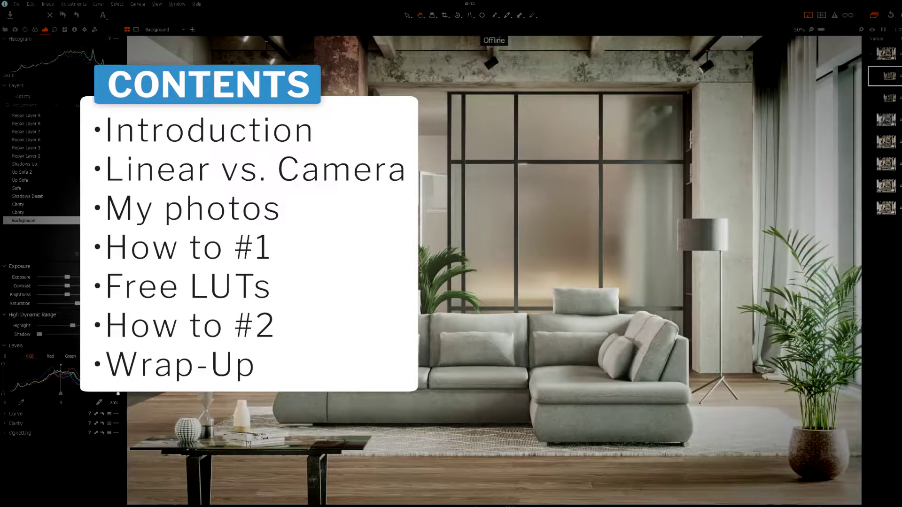
{"action": "key", "text": "ctrl+z"}
{"action": "key", "text": "ctrl+y"}
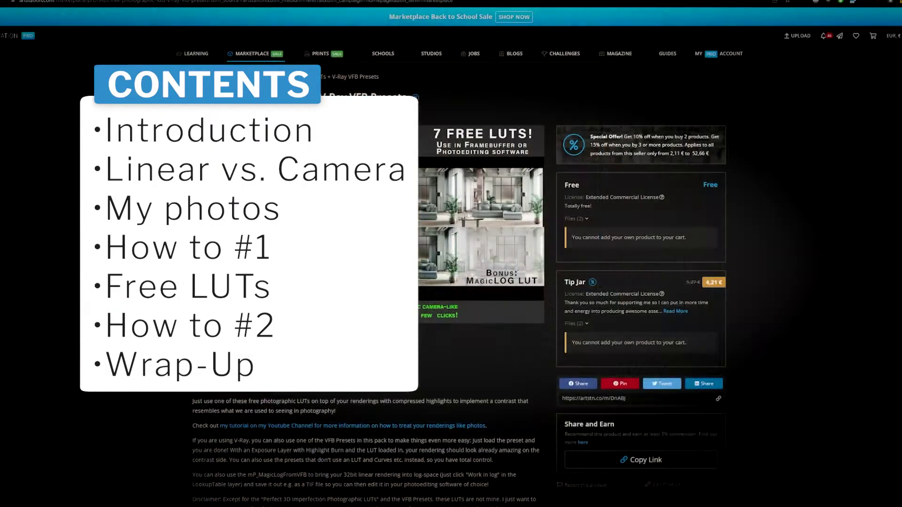
{"action": "scroll", "coordinate": [459, 287], "scroll_direction": "down", "scroll_amount": 1}
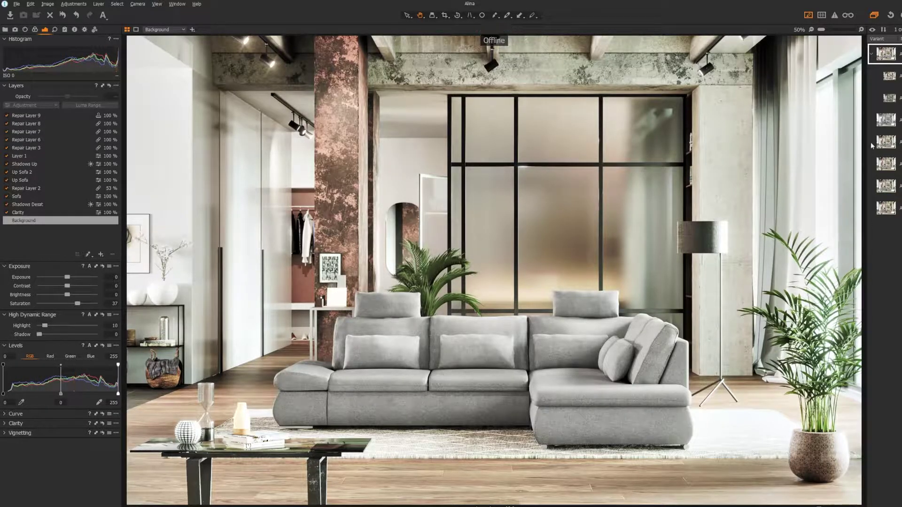
Step: Show the fourth loft variant, the flat render with only a Background layer
{"action": "left_click", "coordinate": [886, 120]}
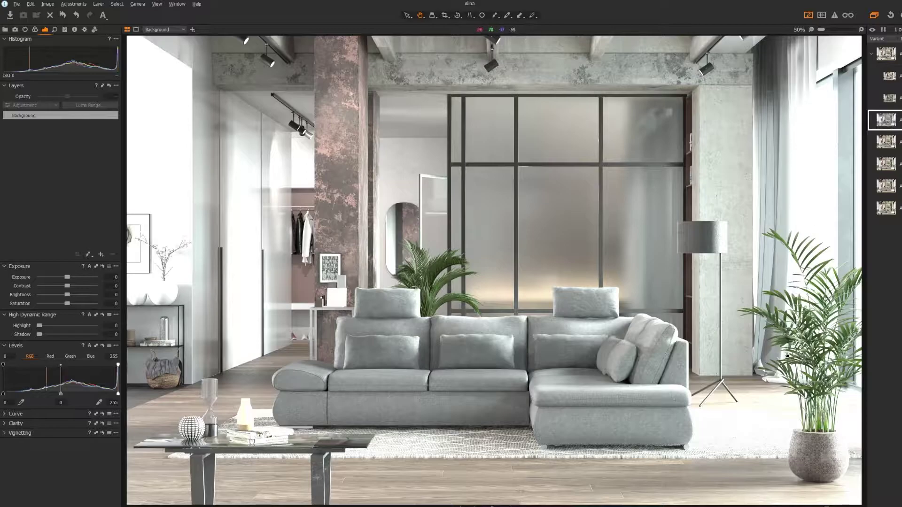
{"action": "scroll", "coordinate": [772, 139], "scroll_direction": "up", "scroll_amount": 4}
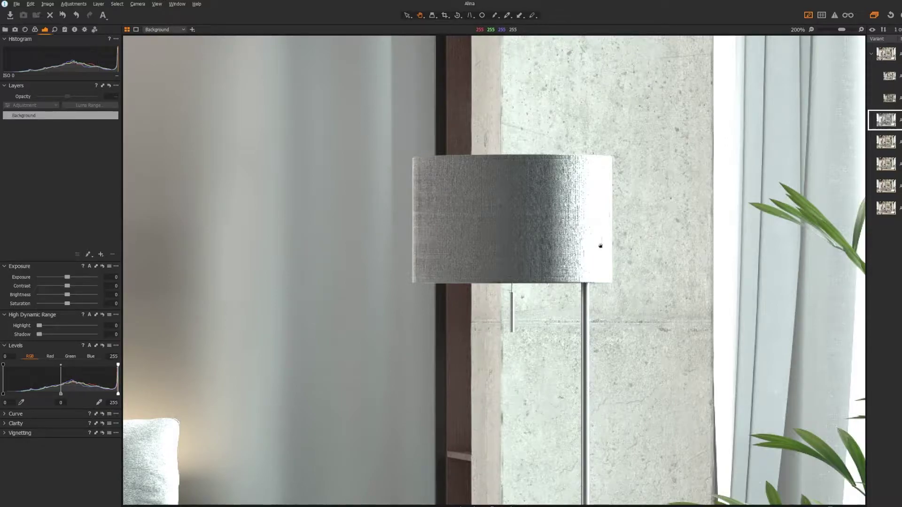
{"action": "scroll", "coordinate": [601, 246], "scroll_direction": "down", "scroll_amount": 4}
{"action": "scroll", "coordinate": [648, 305], "scroll_direction": "up", "scroll_amount": 3}
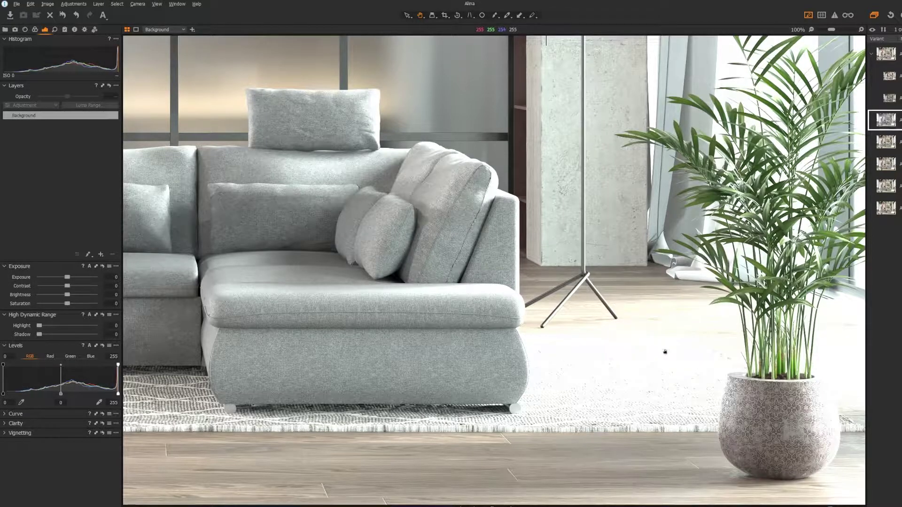
{"action": "left_click_drag", "start_coordinate": [129, 468], "coordinate": [409, 442]}
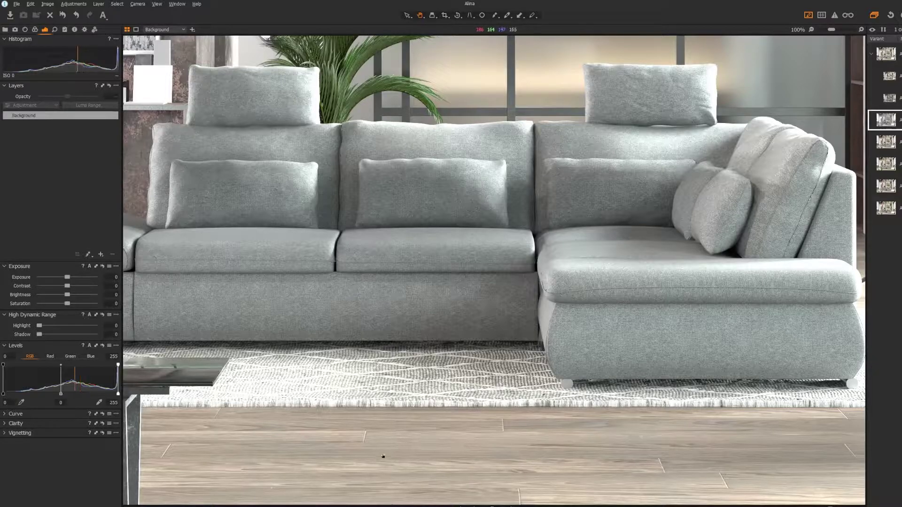
{"action": "left_click_drag", "start_coordinate": [534, 436], "coordinate": [417, 438]}
{"action": "left_click_drag", "start_coordinate": [864, 301], "coordinate": [678, 296]}
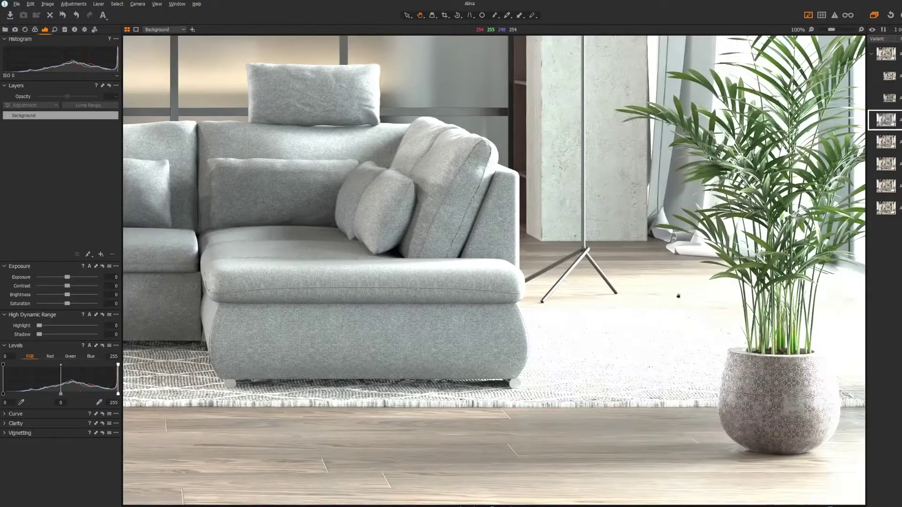
{"action": "scroll", "coordinate": [632, 303], "scroll_direction": "up", "scroll_amount": 1}
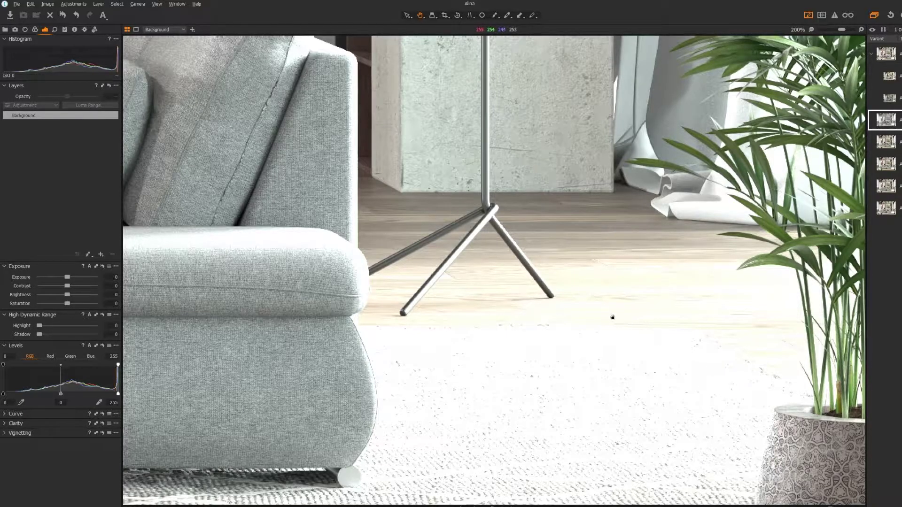
{"action": "scroll", "coordinate": [612, 317], "scroll_direction": "down", "scroll_amount": 1}
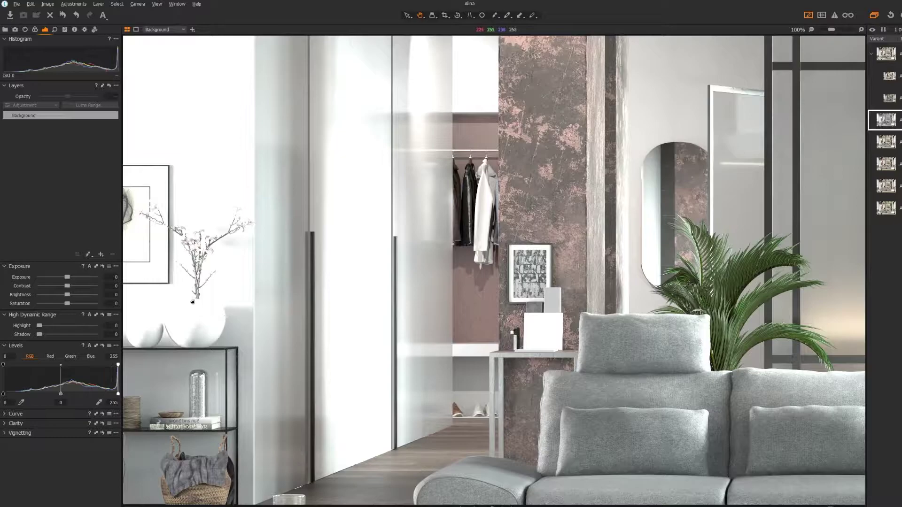
{"action": "scroll", "coordinate": [449, 335], "scroll_direction": "down", "scroll_amount": 1}
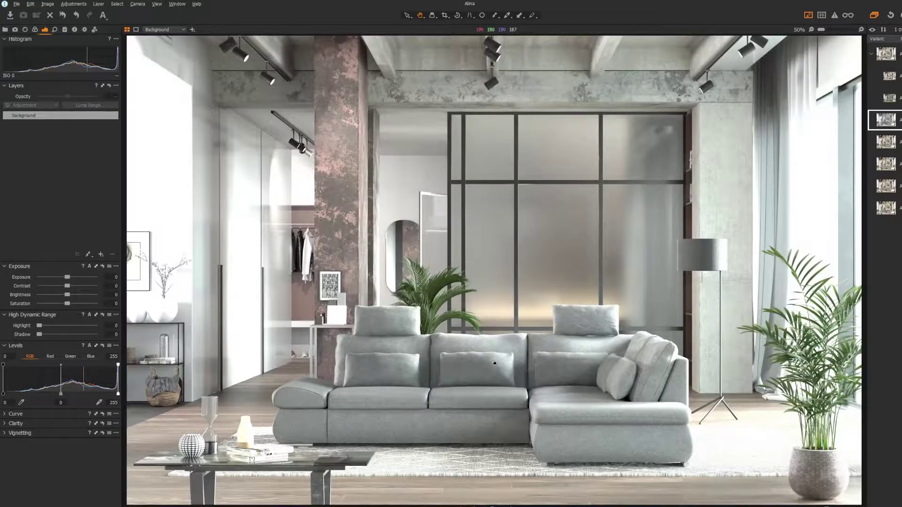
{"action": "left_click_drag", "start_coordinate": [449, 335], "coordinate": [449, 320]}
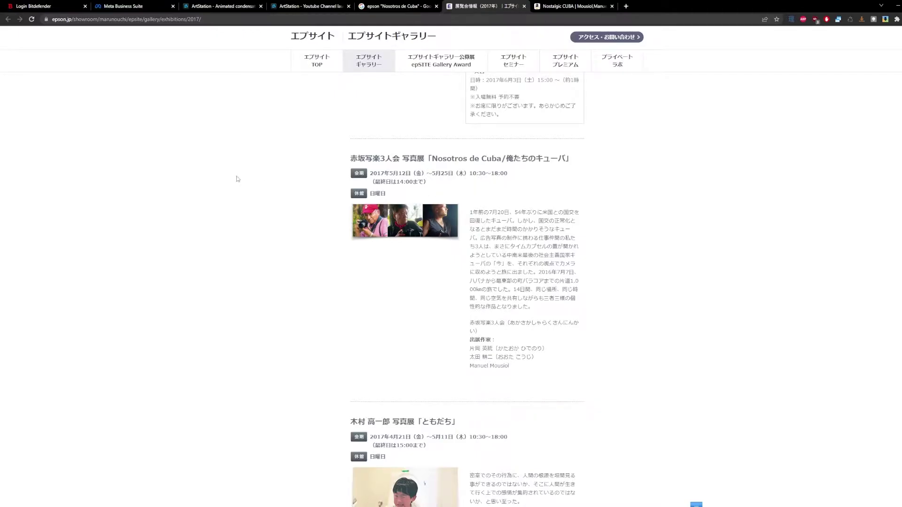
Step: Show the Nostalgic CUBA book's blue-wall spread on Amazon, zooming in and back out
{"action": "scroll", "coordinate": [282, 254], "scroll_direction": "up", "scroll_amount": 15}
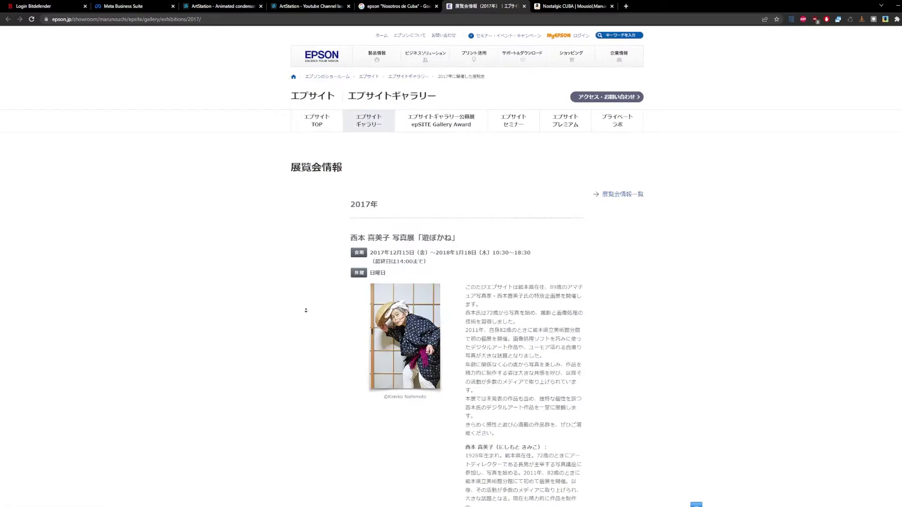
{"action": "scroll", "coordinate": [306, 310], "scroll_direction": "down", "scroll_amount": 20}
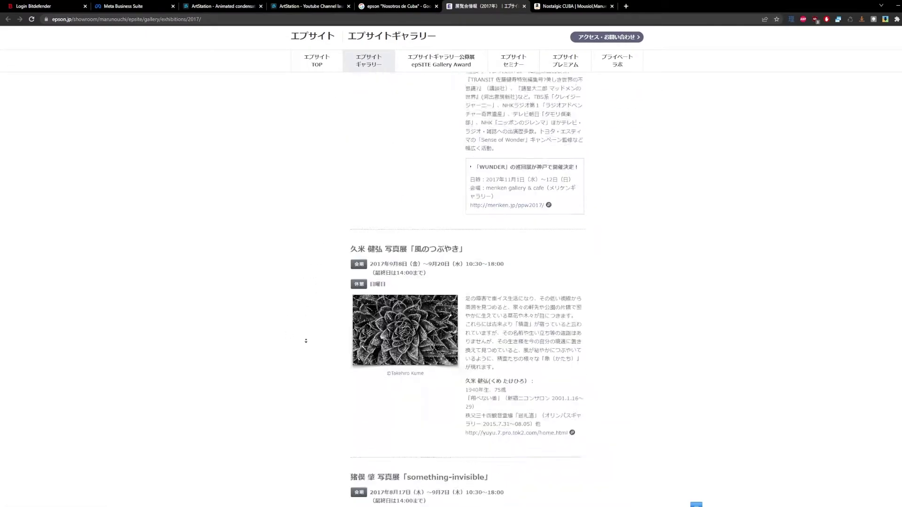
{"action": "scroll", "coordinate": [306, 341], "scroll_direction": "up", "scroll_amount": 5}
{"action": "key", "text": "ctrl+Tab"}
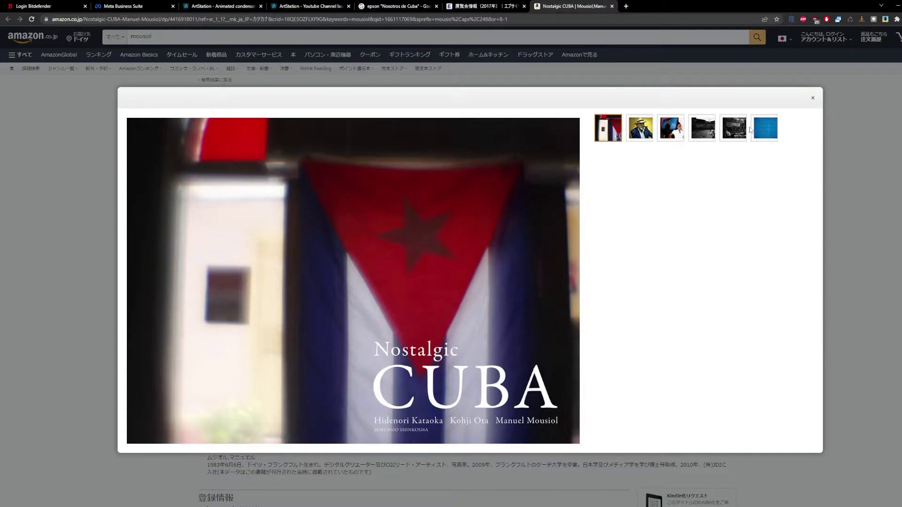
{"action": "left_click", "coordinate": [763, 134]}
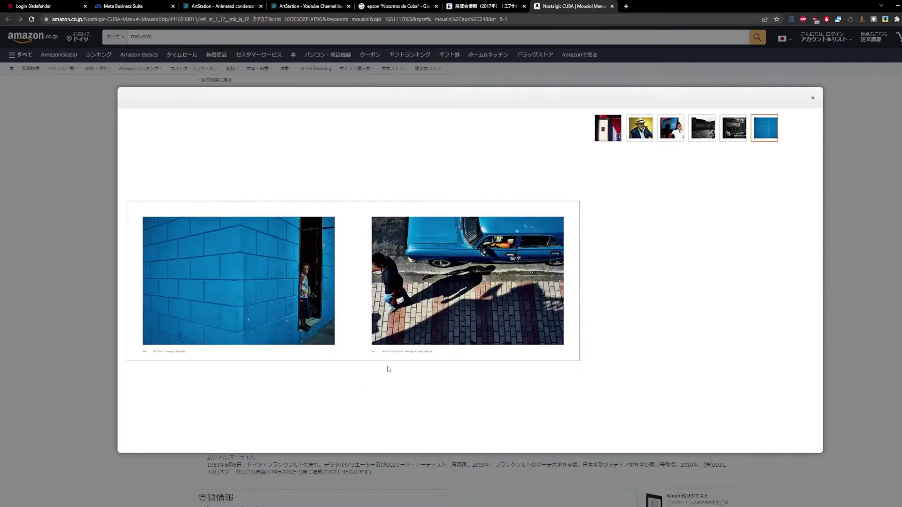
{"action": "left_click", "coordinate": [374, 296]}
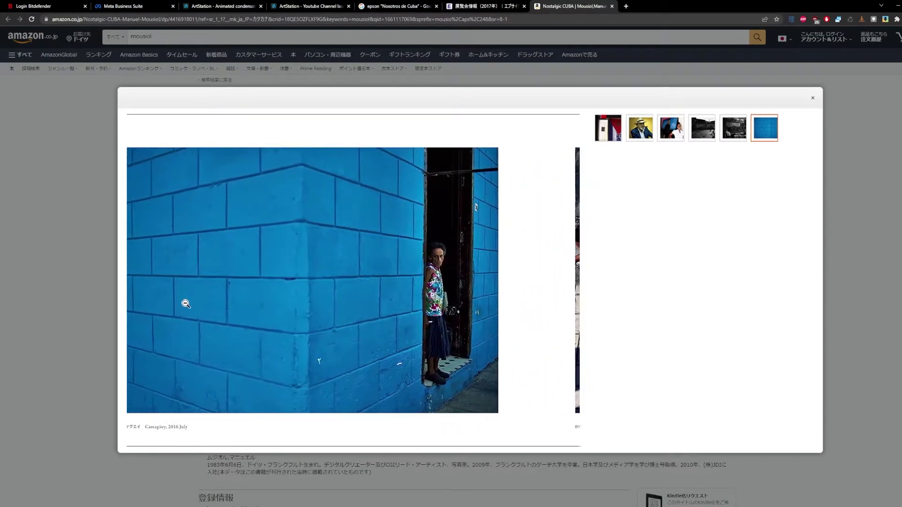
{"action": "left_click", "coordinate": [193, 330]}
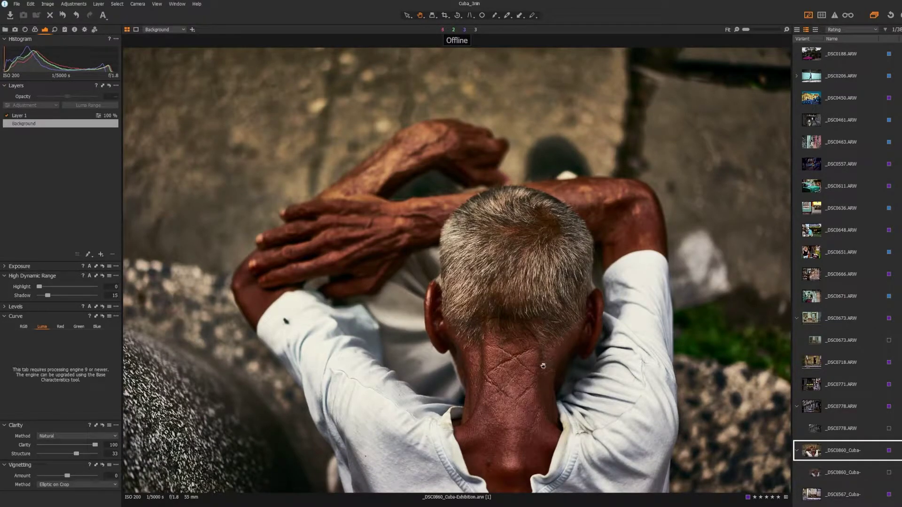
Step: Compare the unedited and edited Cuba portrait variants, and toggle shadow recovery 15 off and on
{"action": "left_click", "coordinate": [817, 476]}
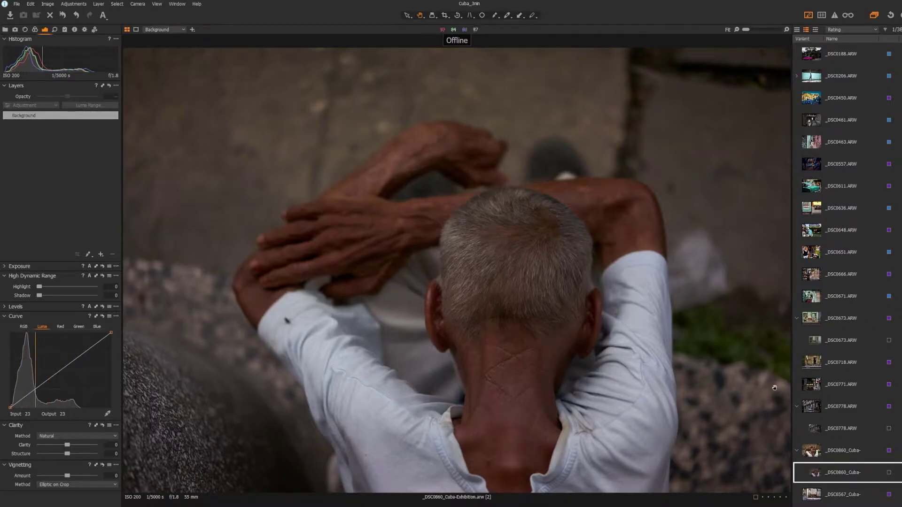
{"action": "left_click", "coordinate": [813, 454]}
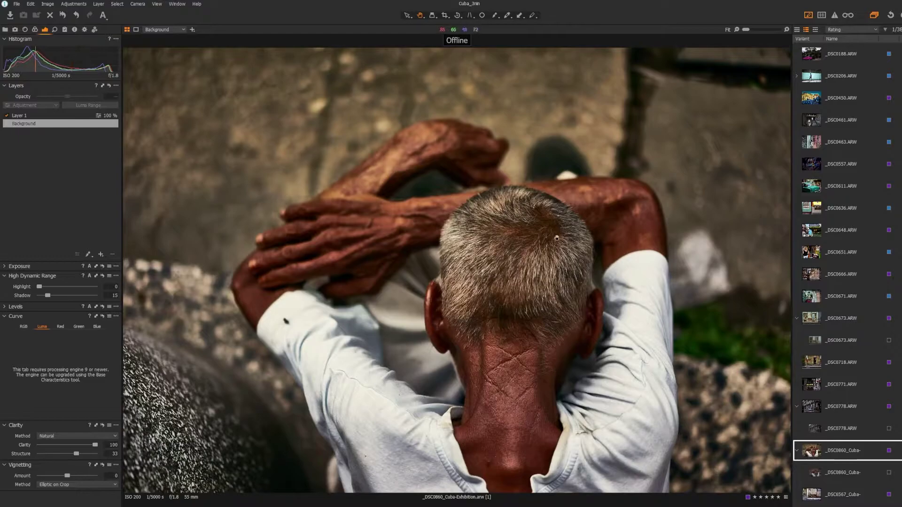
{"action": "left_click", "coordinate": [809, 476]}
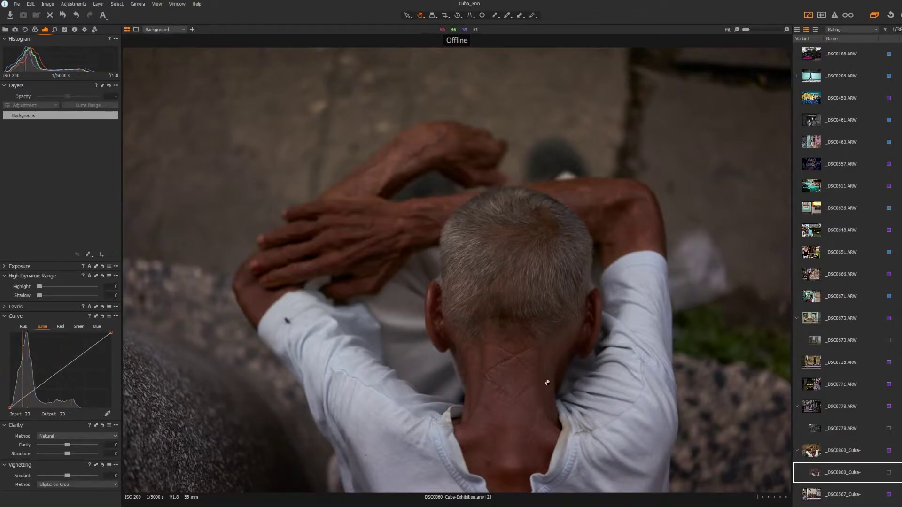
{"action": "key", "text": "Up"}
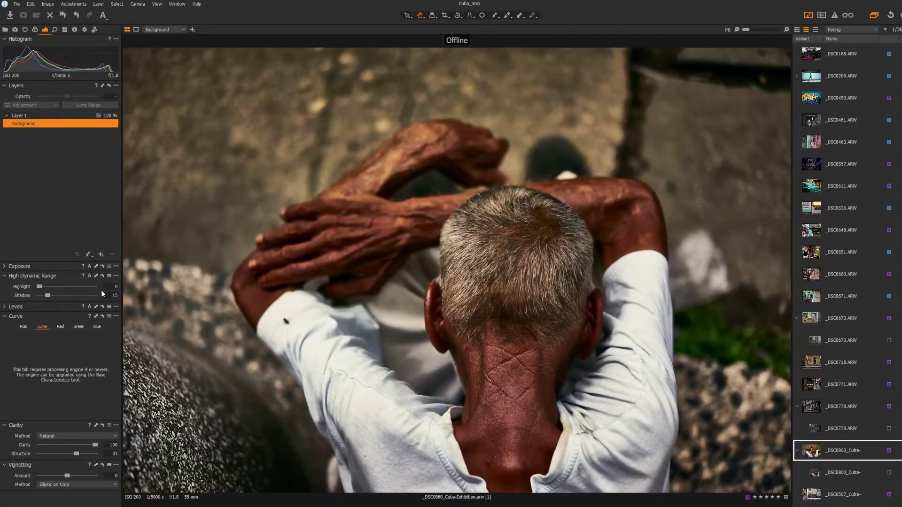
{"action": "left_click", "coordinate": [104, 276]}
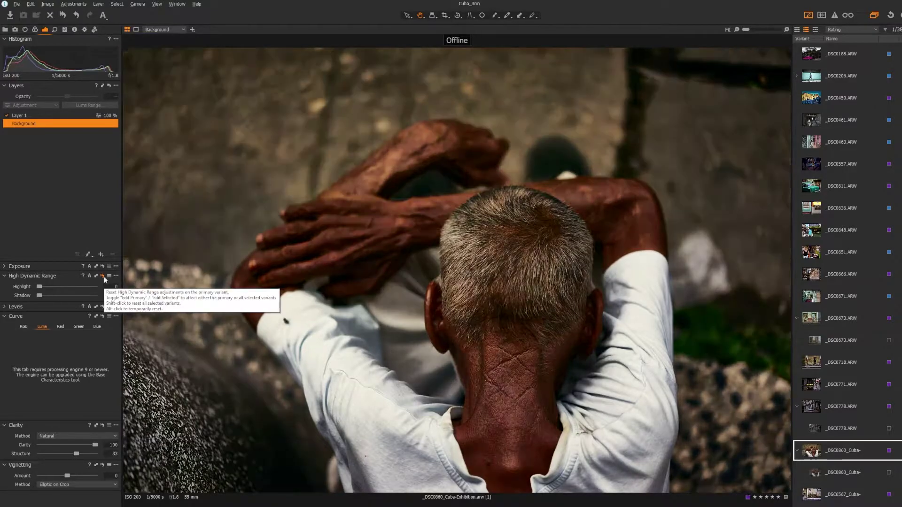
{"action": "left_click", "coordinate": [103, 277], "text": "alt"}
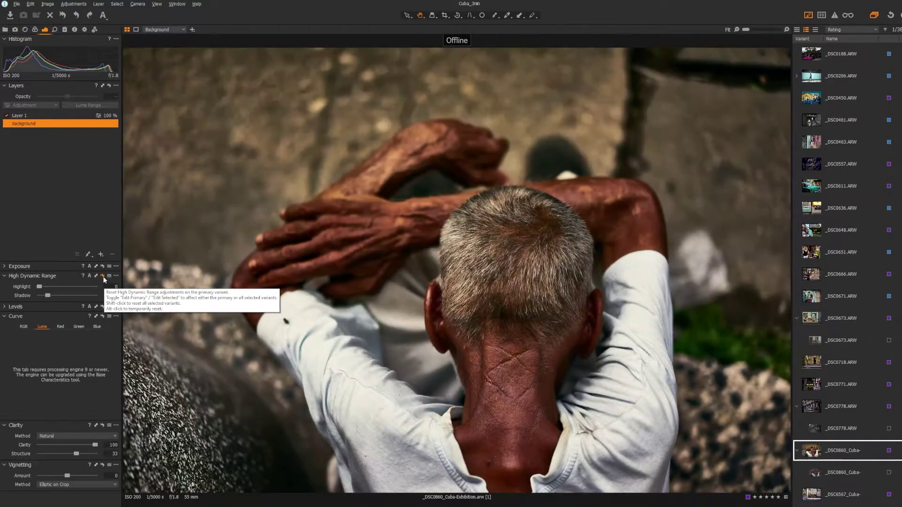
{"action": "left_click", "coordinate": [103, 277], "text": "alt"}
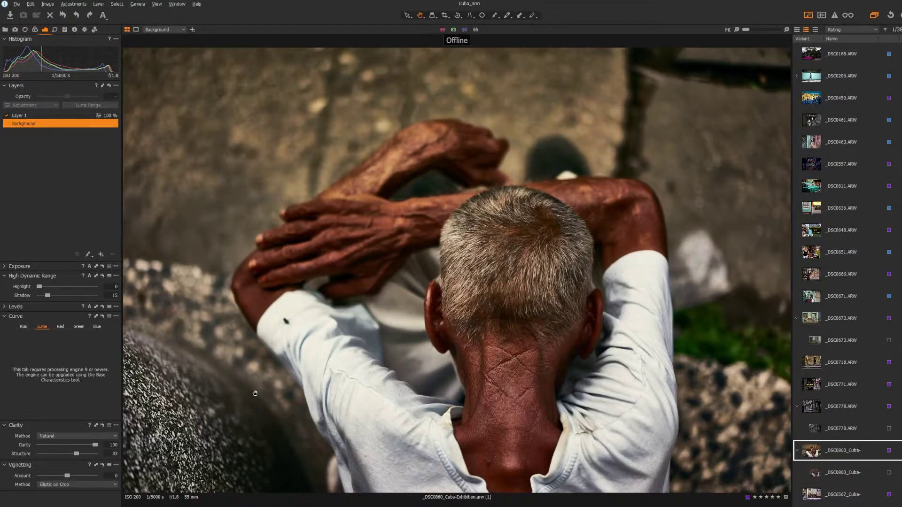
Step: Preview the portrait without its clarity, structure and tone curve, keeping both applied
{"action": "left_click", "coordinate": [103, 425]}
{"action": "key", "text": "ctrl+z"}
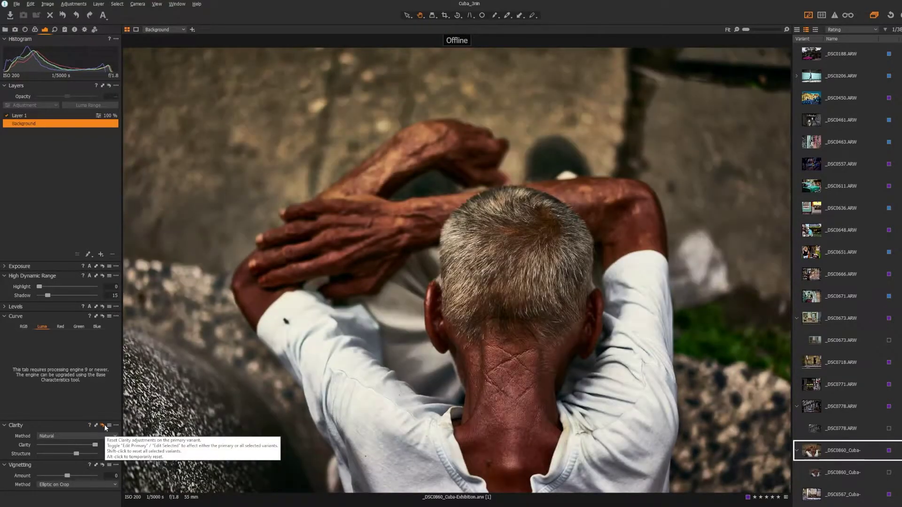
{"action": "left_click", "coordinate": [104, 426]}
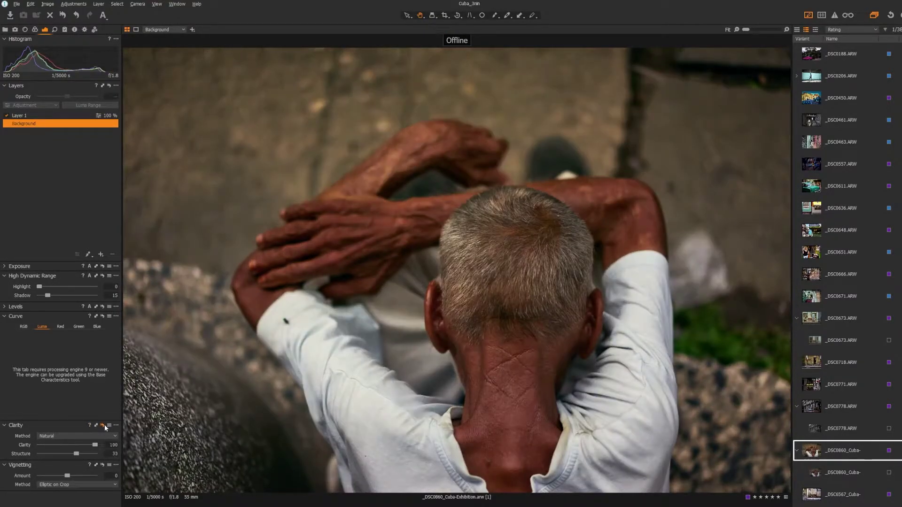
{"action": "left_click", "coordinate": [105, 426]}
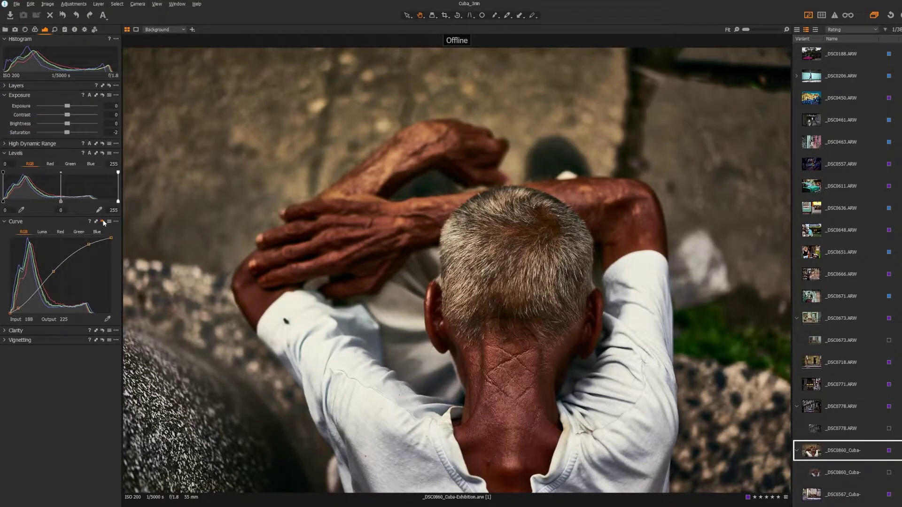
{"action": "left_click", "coordinate": [103, 222]}
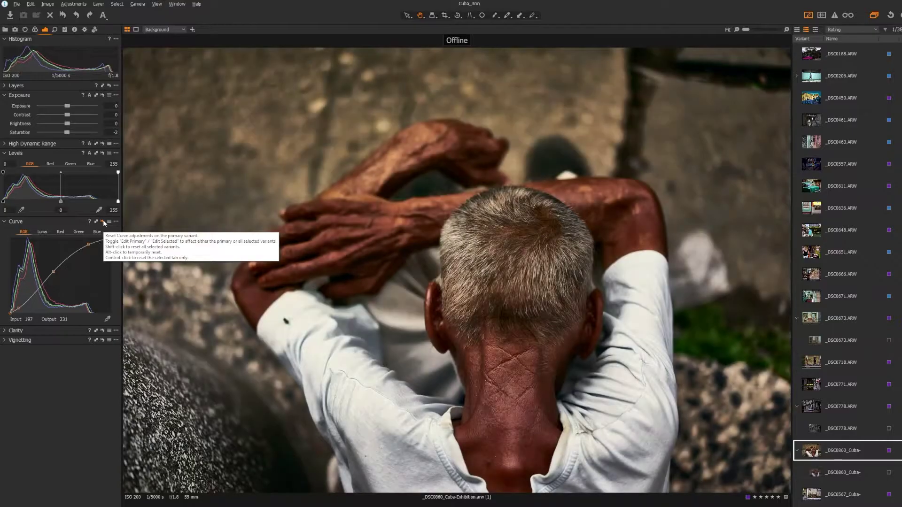
{"action": "left_click", "coordinate": [104, 223]}
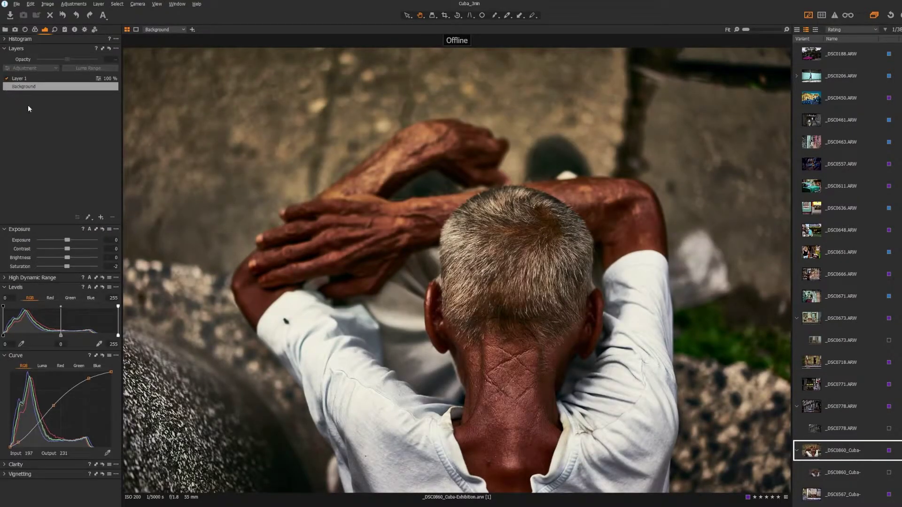
Step: Step down to the street-corner photo and compare its unedited and edited variants
{"action": "key", "text": "Down"}
{"action": "key", "text": "Down"}
{"action": "key", "text": "Down"}
{"action": "key", "text": "Down"}
{"action": "key", "text": "Down"}
{"action": "key", "text": "Down"}
{"action": "key", "text": "Down"}
{"action": "key", "text": "Down"}
{"action": "key", "text": "Down"}
{"action": "key", "text": "Down"}
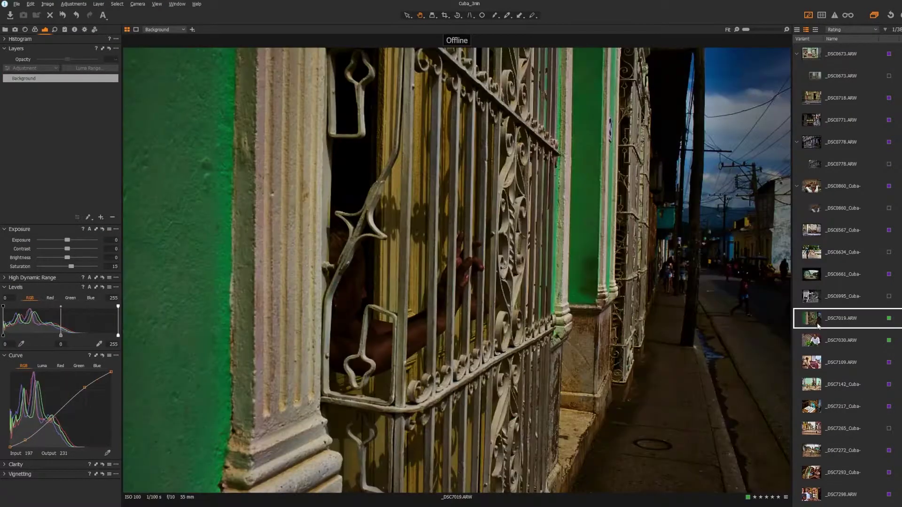
{"action": "key", "text": "Down"}
{"action": "key", "text": "Down"}
{"action": "key", "text": "Down"}
{"action": "key", "text": "Down"}
{"action": "key", "text": "Down"}
{"action": "key", "text": "Down"}
{"action": "key", "text": "Down"}
{"action": "key", "text": "Down"}
{"action": "key", "text": "Down"}
{"action": "key", "text": "Down"}
{"action": "key", "text": "Down"}
{"action": "key", "text": "Down"}
{"action": "key", "text": "Down"}
{"action": "key", "text": "Down"}
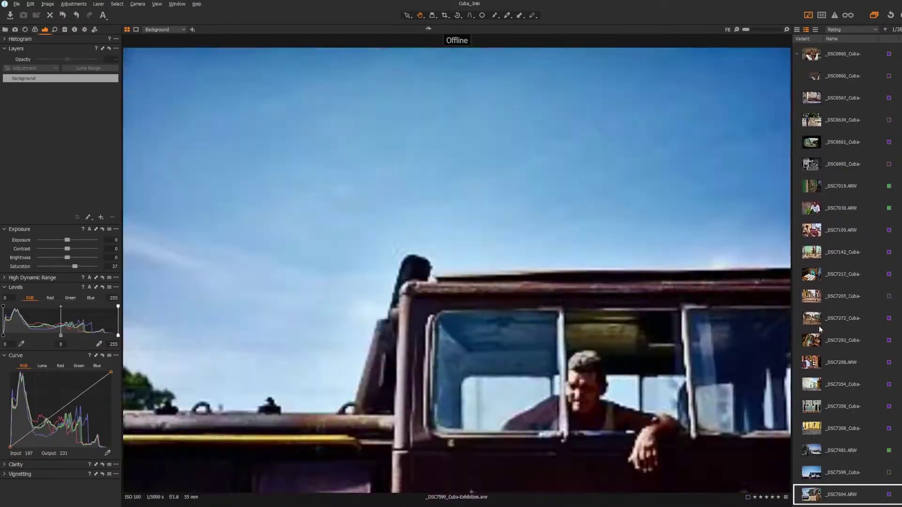
{"action": "key", "text": "Down"}
{"action": "key", "text": "Down"}
{"action": "key", "text": "Down"}
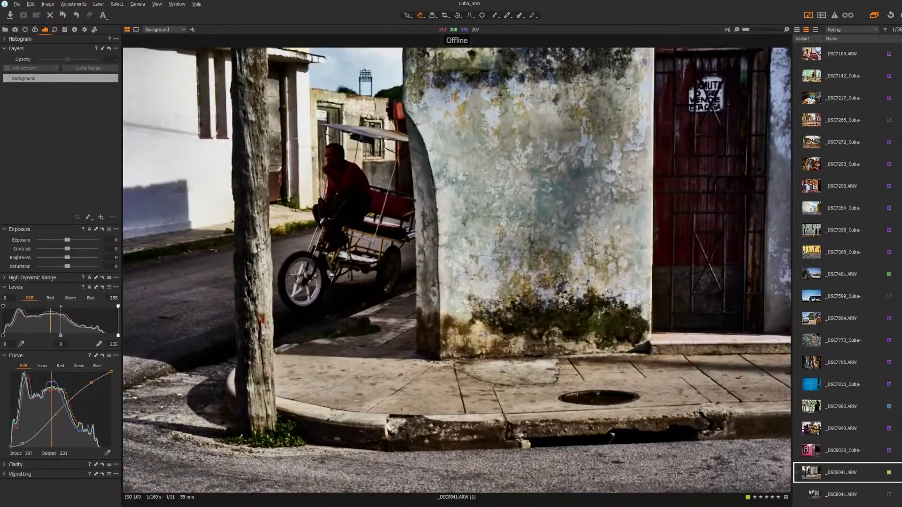
{"action": "left_click", "coordinate": [814, 493]}
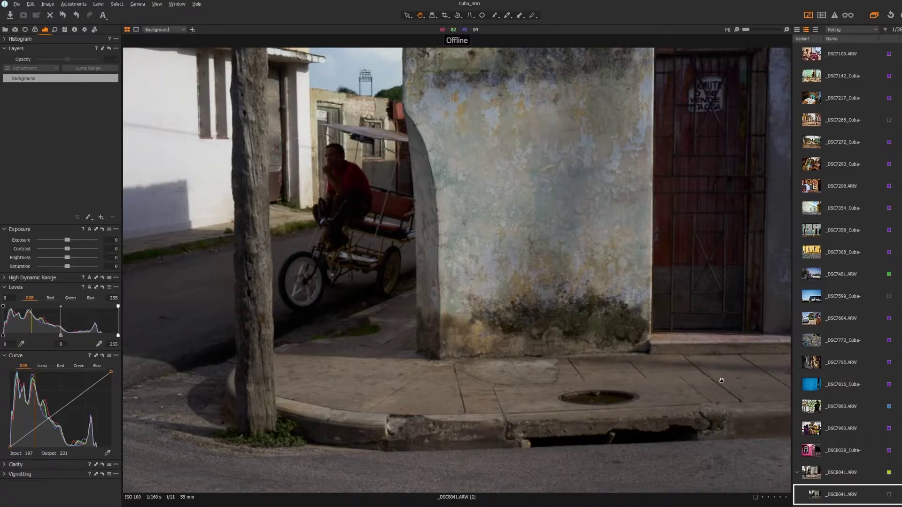
{"action": "key", "text": "Up"}
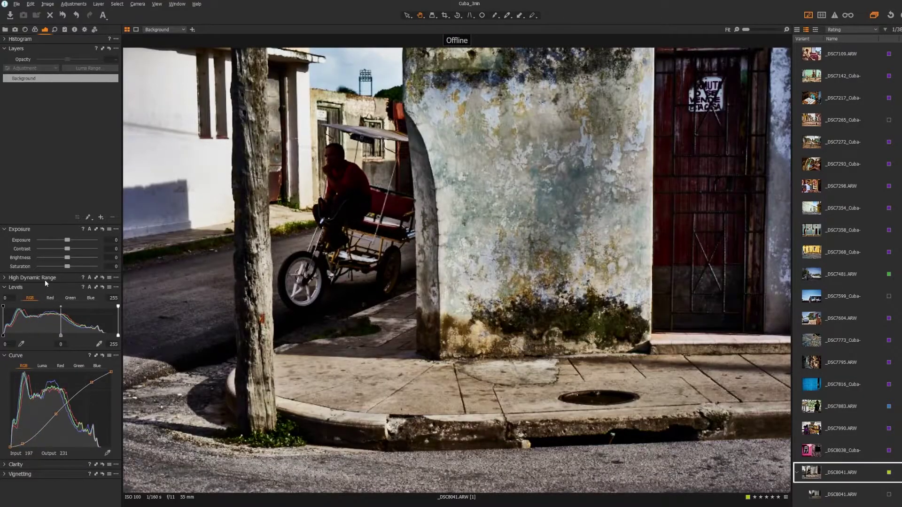
Step: Preview the street-corner photo without Clarity 100 and without its tone curve, restoring both
{"action": "left_click", "coordinate": [5, 465]}
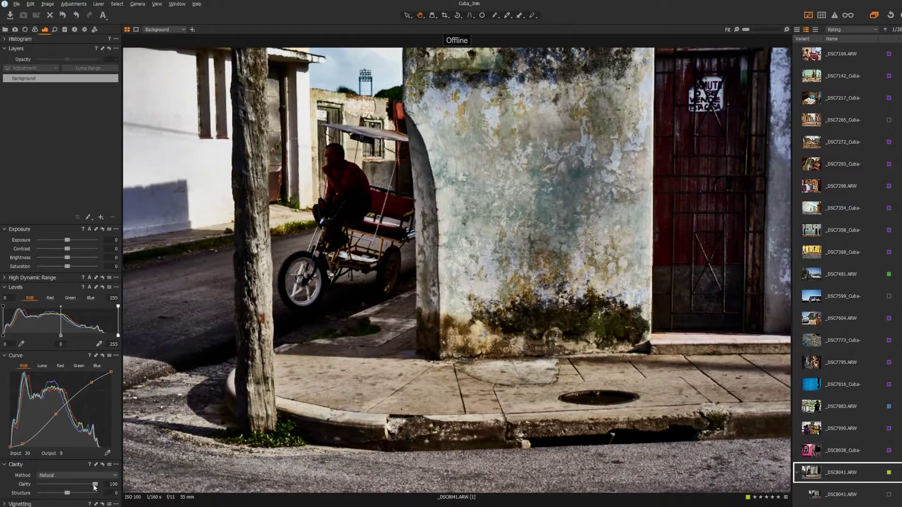
{"action": "left_click", "coordinate": [103, 465]}
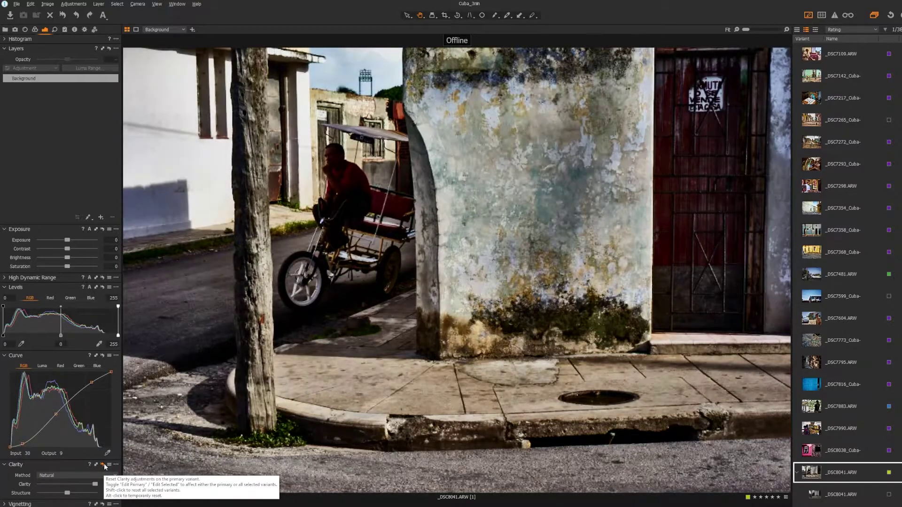
{"action": "key", "text": "ctrl+z"}
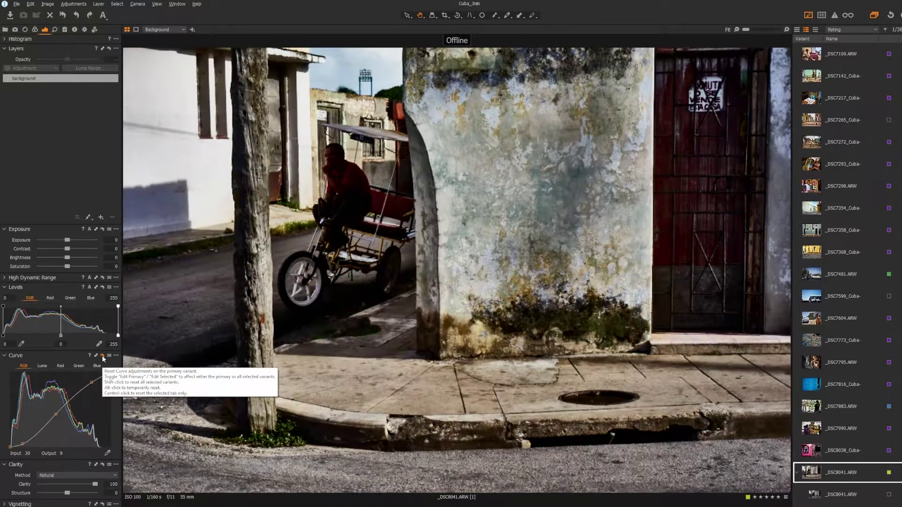
{"action": "left_click", "coordinate": [103, 357]}
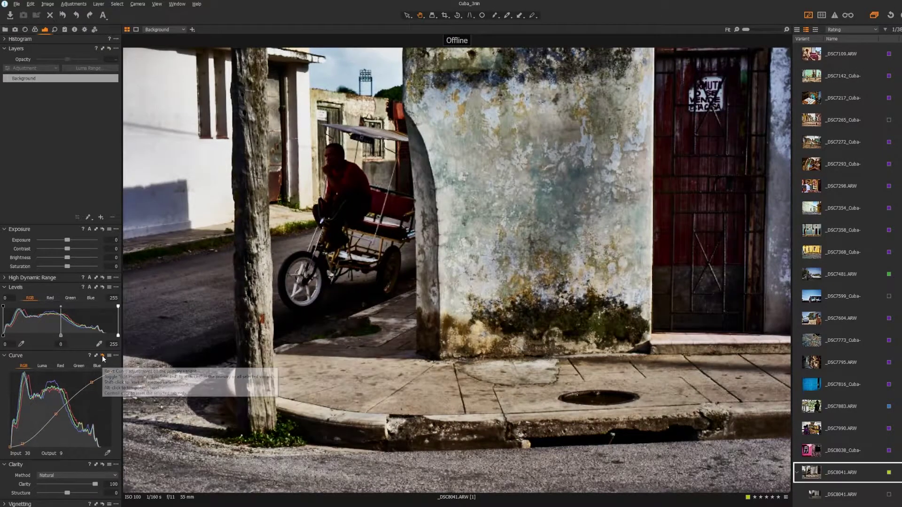
{"action": "left_click", "coordinate": [71, 278]}
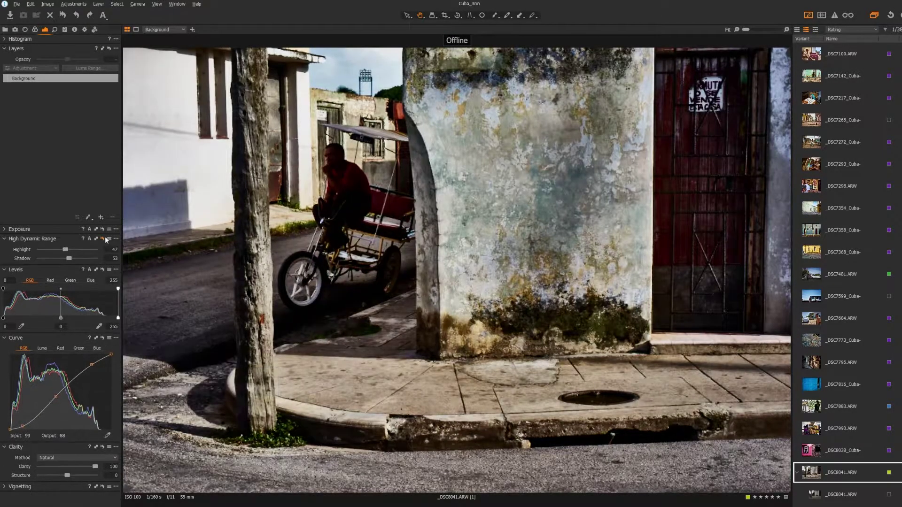
Step: Toggle HDR highlight 47 and shadow 53 off and on, then compare with the unedited variant
{"action": "left_click", "coordinate": [103, 239]}
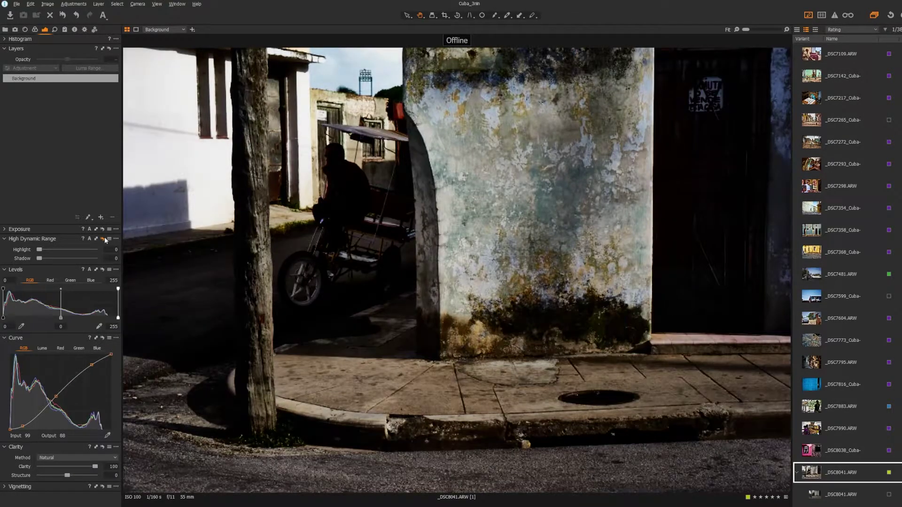
{"action": "left_click", "coordinate": [104, 240]}
{"action": "left_click", "coordinate": [105, 240]}
{"action": "key", "text": "Down"}
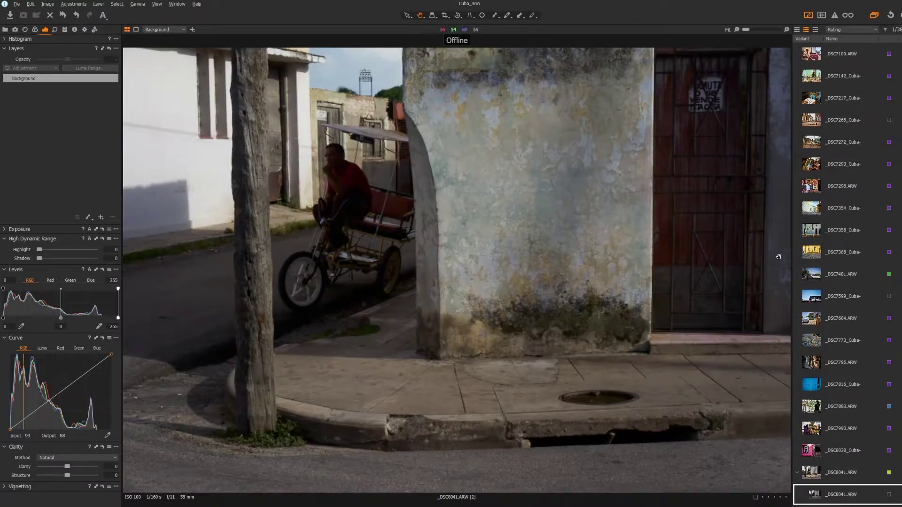
{"action": "key", "text": "Up"}
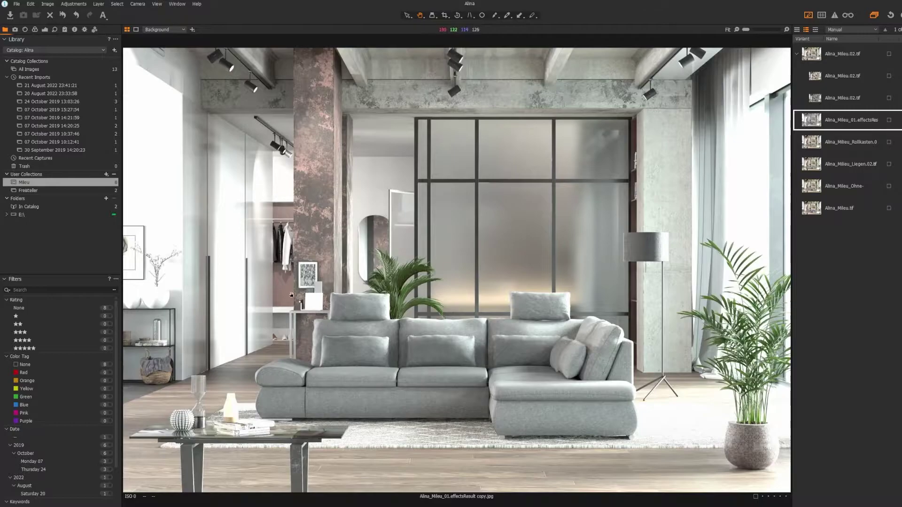
Step: Raise the Exposure tab's High Dynamic Range Highlight slider from 0 to 100
{"action": "left_click", "coordinate": [45, 30]}
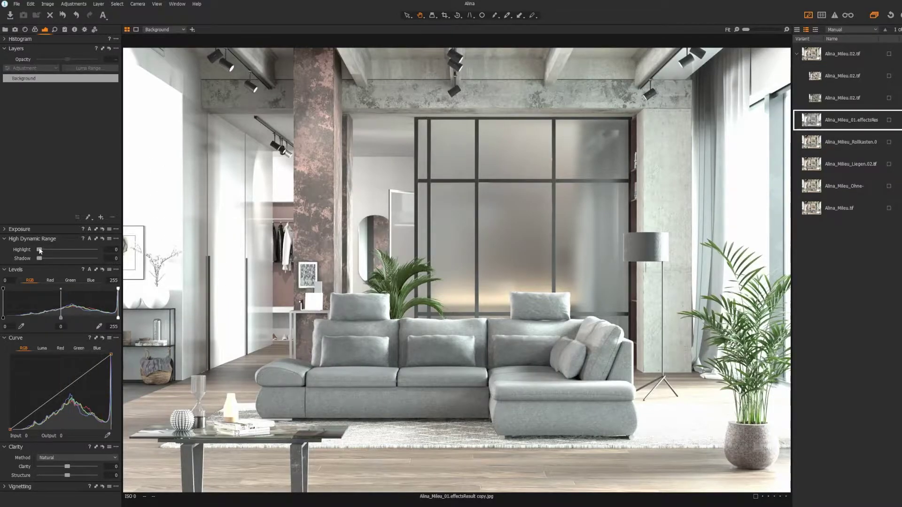
{"action": "left_click_drag", "start_coordinate": [40, 252], "coordinate": [101, 250]}
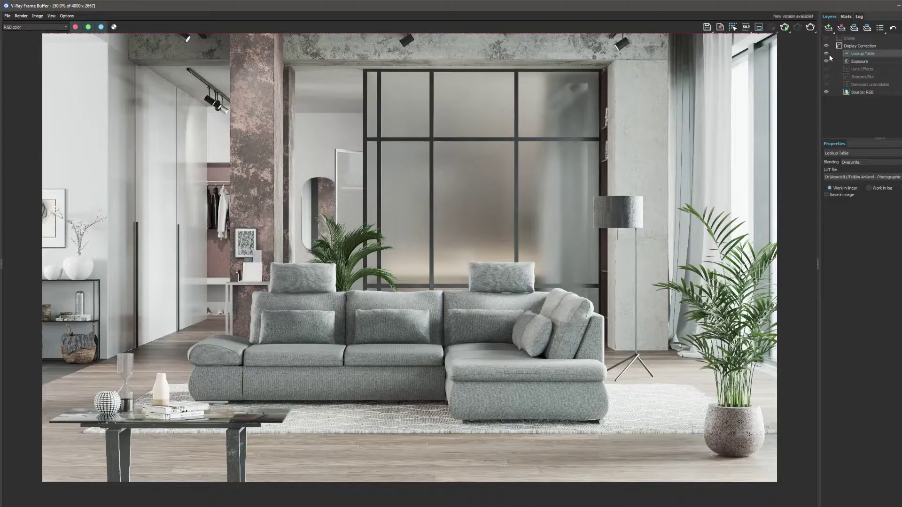
Step: Hide the Lookup Table layer, enable the Exposure layer and raise its Highlight Burn slightly
{"action": "left_click", "coordinate": [828, 54]}
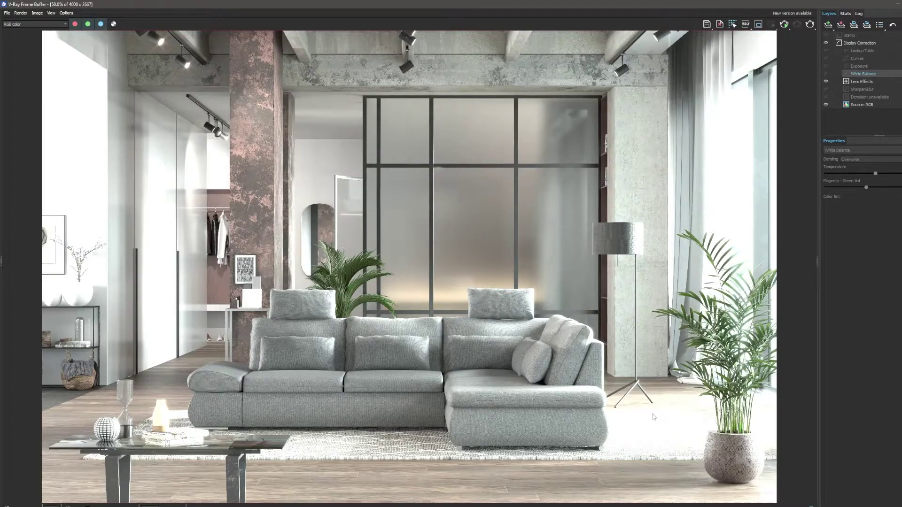
{"action": "left_click", "coordinate": [859, 67]}
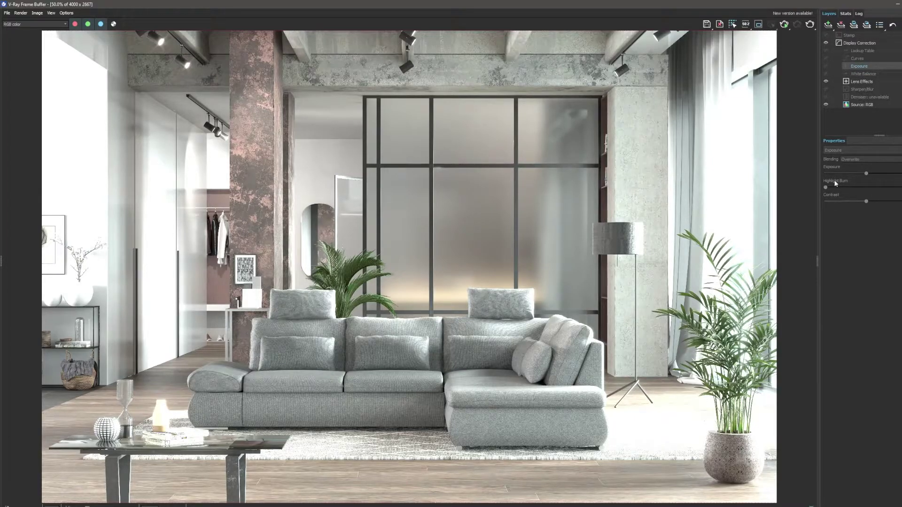
{"action": "left_click", "coordinate": [826, 66]}
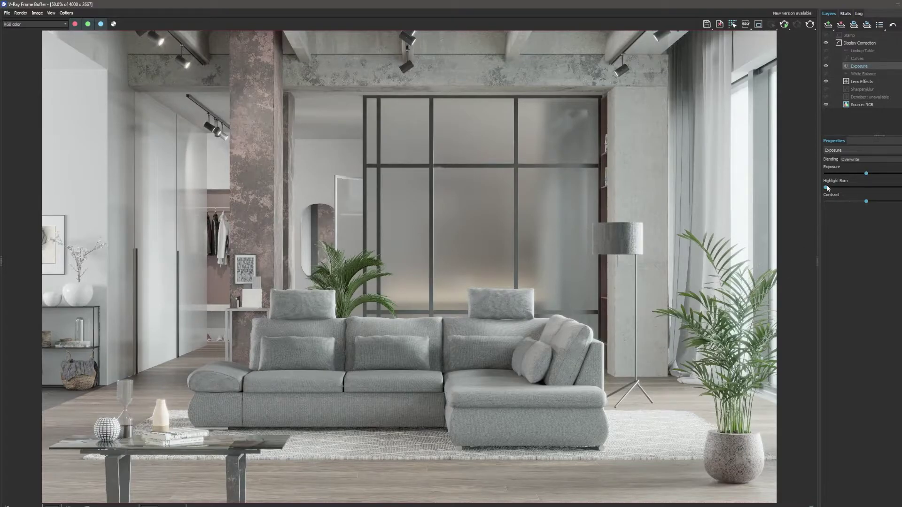
{"action": "mouse_move", "coordinate": [825, 187]}
{"action": "left_mouse_down"}
{"action": "mouse_move", "coordinate": [901, 187]}
{"action": "mouse_move", "coordinate": [843, 191]}
{"action": "left_mouse_up"}
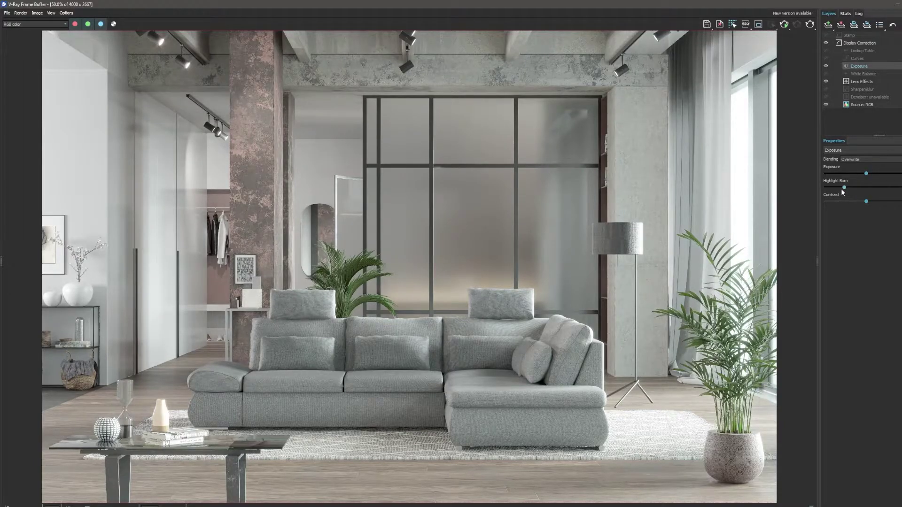
Step: Enable White Balance, toggle the LUT off and back on, then step to the previous Capture One variant
{"action": "left_click", "coordinate": [828, 74]}
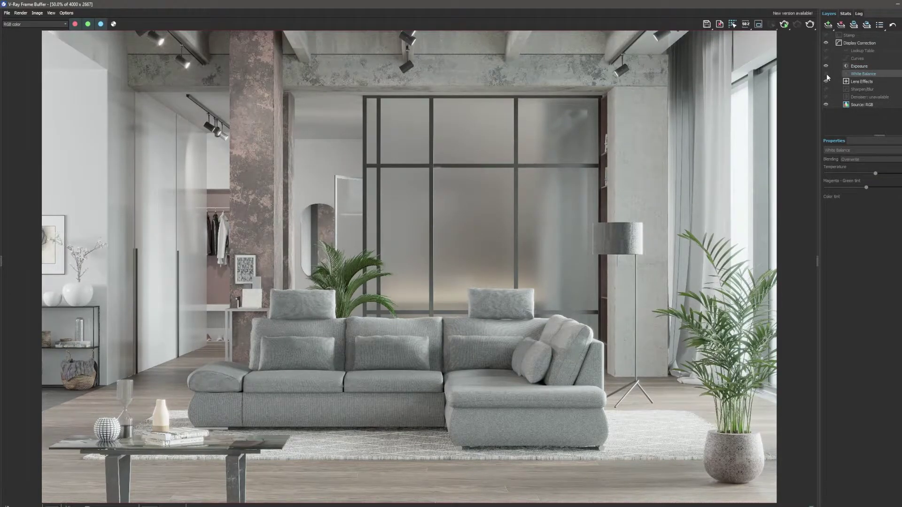
{"action": "left_click", "coordinate": [826, 73]}
{"action": "left_click", "coordinate": [856, 51]}
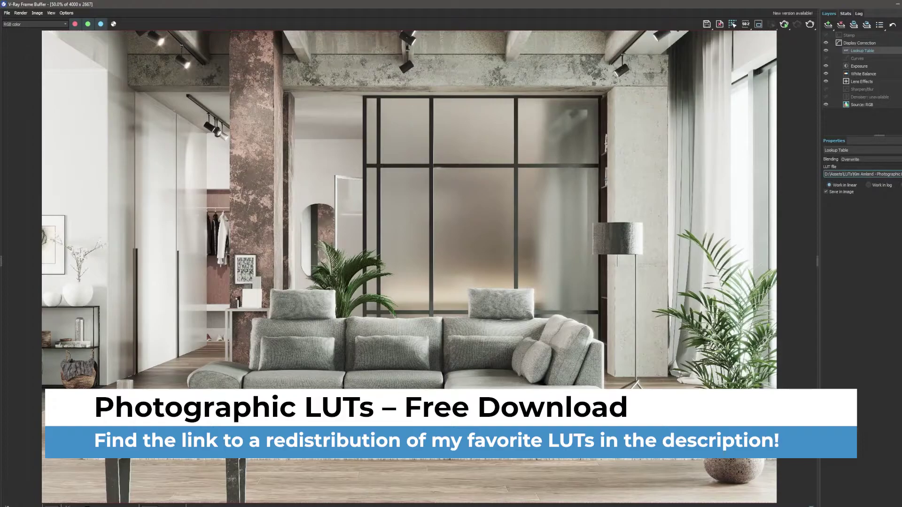
{"action": "left_click", "coordinate": [826, 51]}
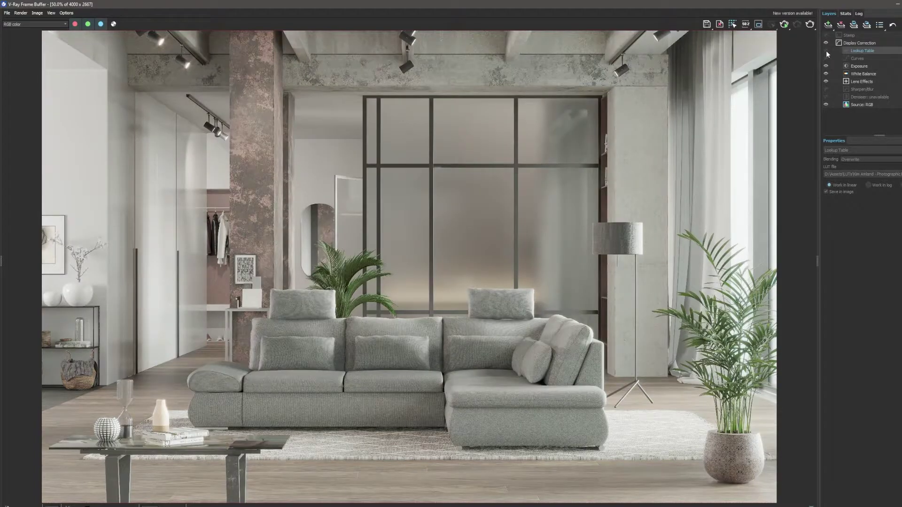
{"action": "left_click", "coordinate": [826, 50]}
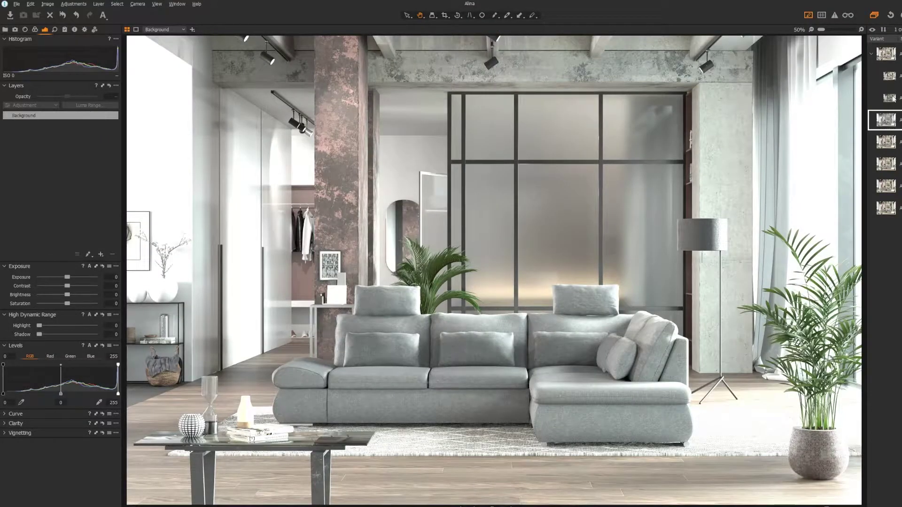
{"action": "key", "text": "Up"}
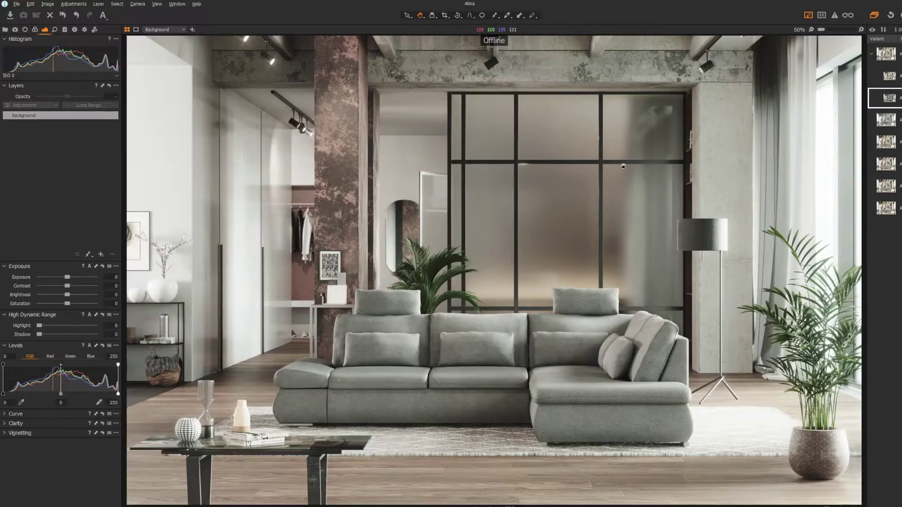
Step: Flick between graded and first loft variants, untick the sofa and shadow layers, then view the raw render
{"action": "left_click", "coordinate": [890, 76]}
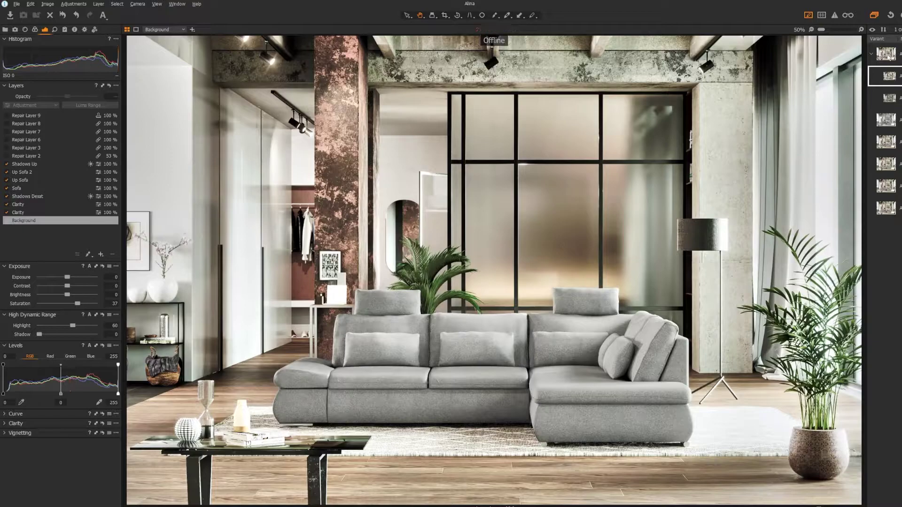
{"action": "left_click", "coordinate": [892, 57]}
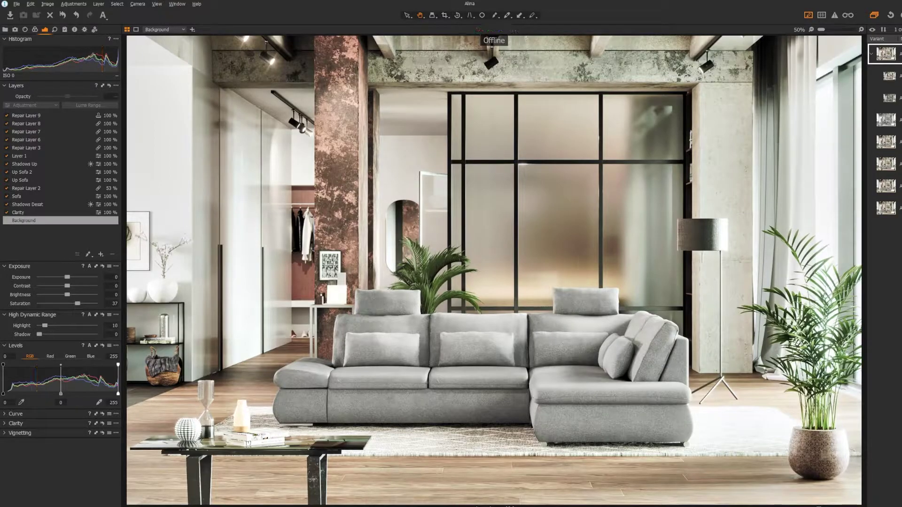
{"action": "left_click", "coordinate": [891, 77]}
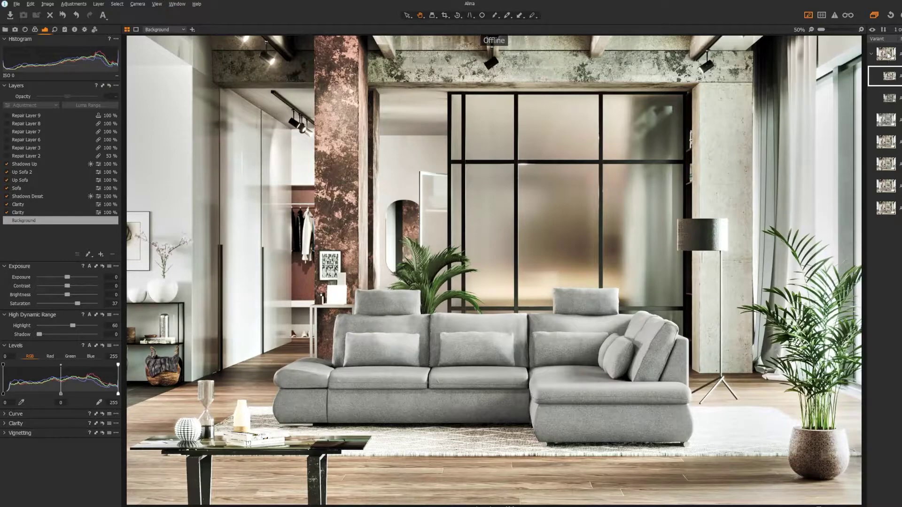
{"action": "left_click", "coordinate": [888, 55]}
{"action": "left_click", "coordinate": [891, 77]}
{"action": "left_click_drag", "start_coordinate": [7, 164], "coordinate": [7, 197]}
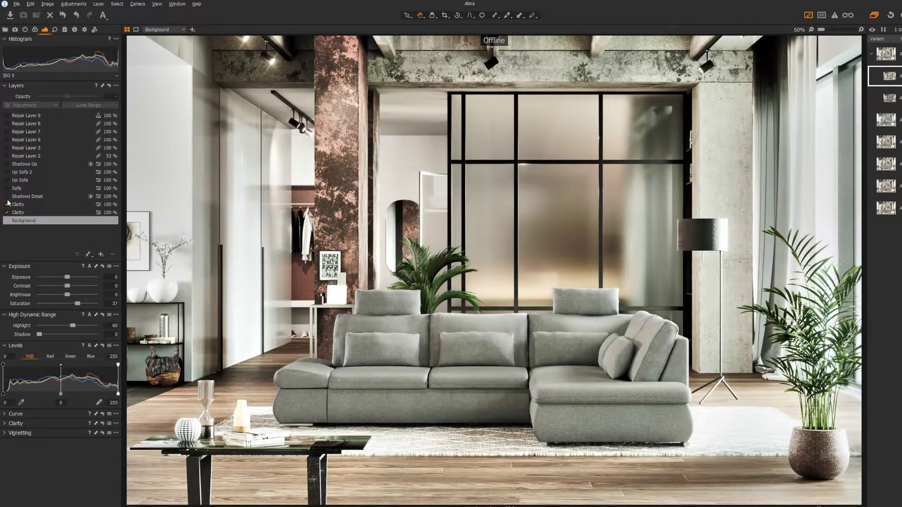
{"action": "left_click", "coordinate": [890, 98]}
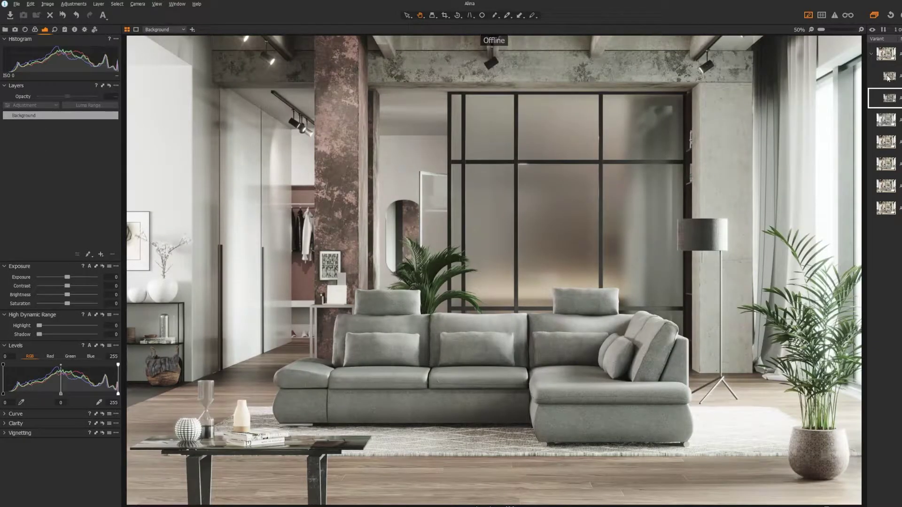
Step: Preview the graded variant without HDR Highlight 60 and Exposure Saturation 37, then undo both resets
{"action": "left_click", "coordinate": [890, 77]}
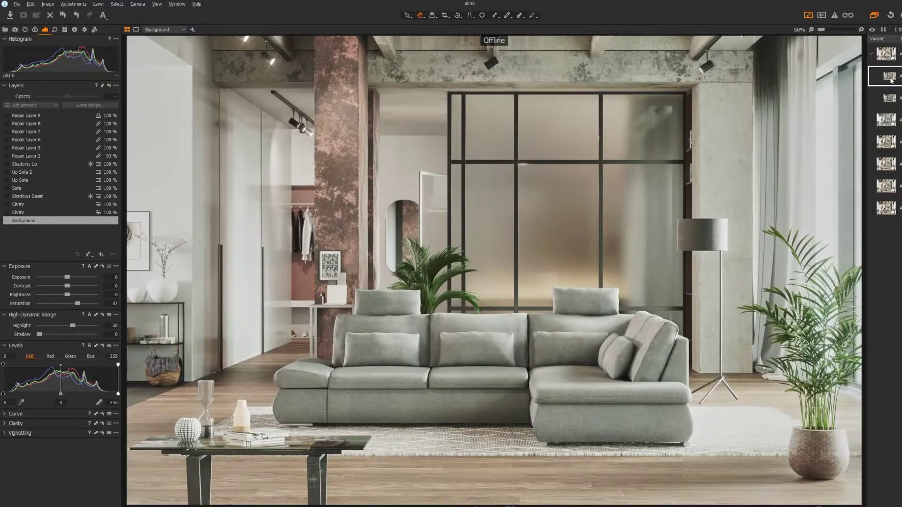
{"action": "left_click", "coordinate": [103, 316]}
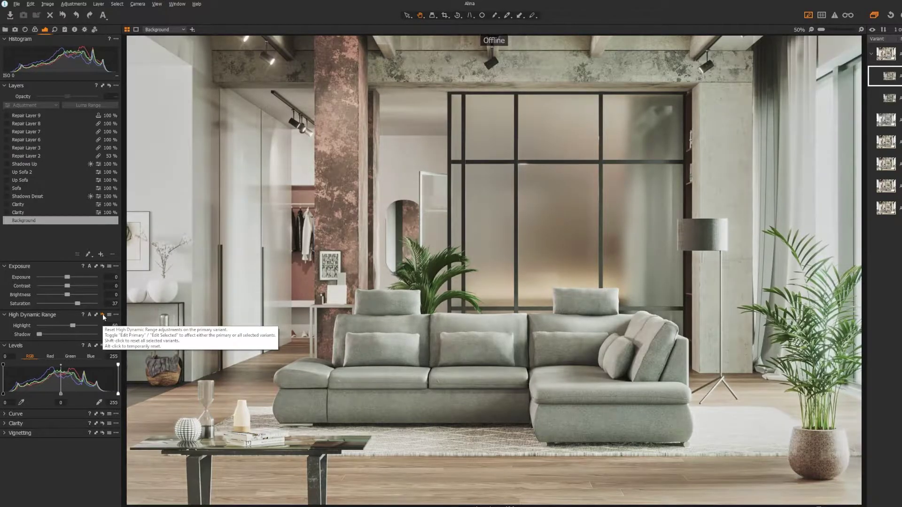
{"action": "left_click", "coordinate": [103, 315]}
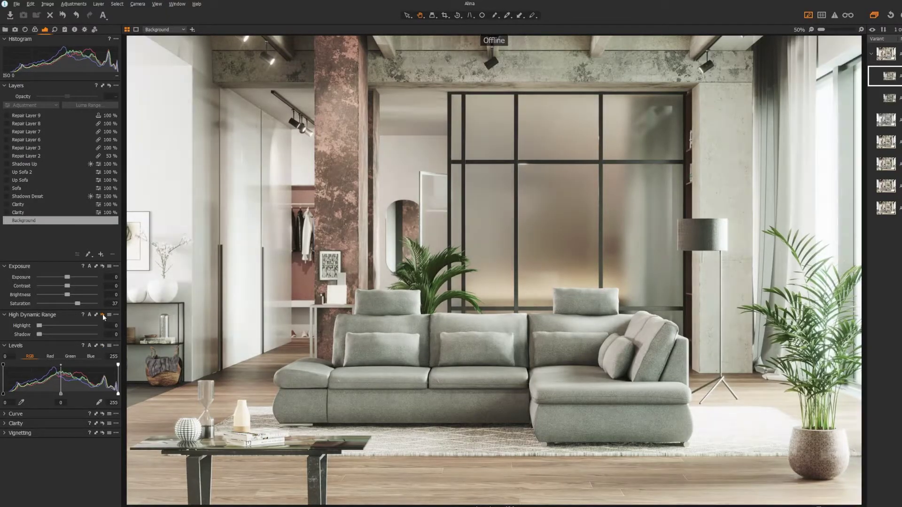
{"action": "key", "text": "ctrl+z"}
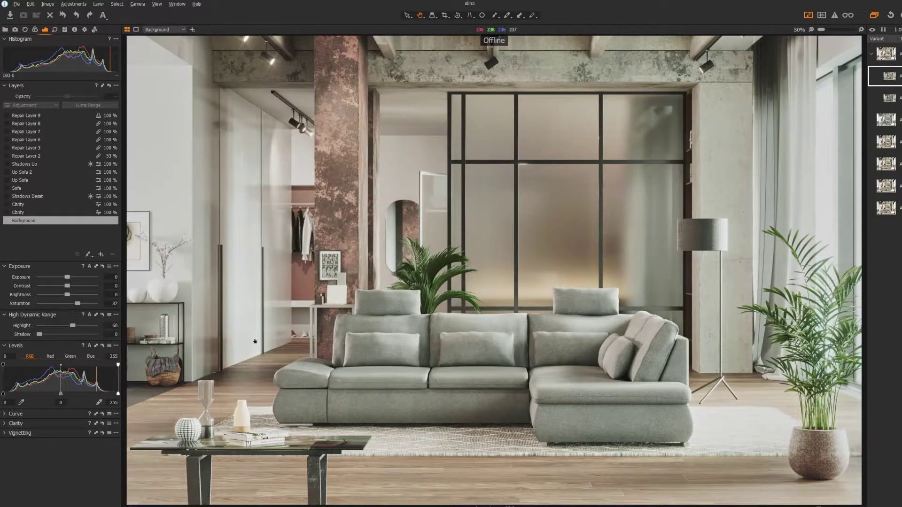
{"action": "left_click", "coordinate": [102, 266]}
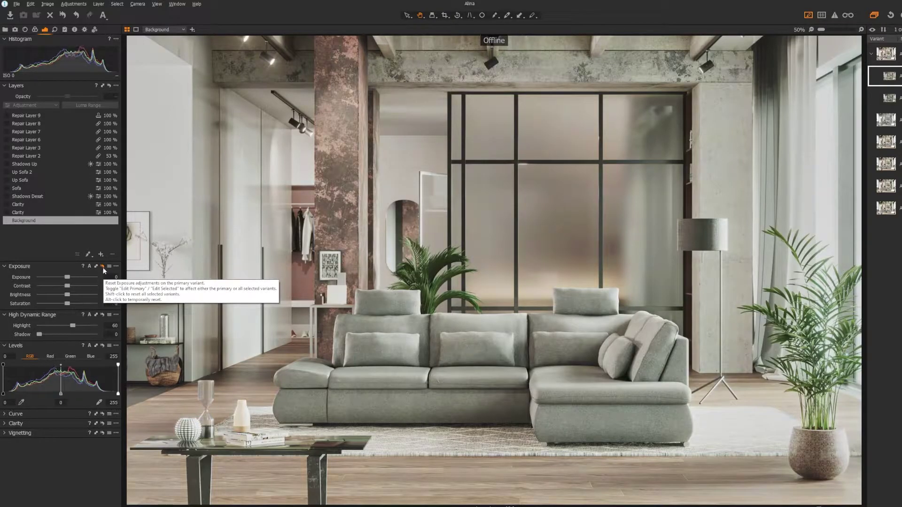
{"action": "key", "text": "ctrl+z"}
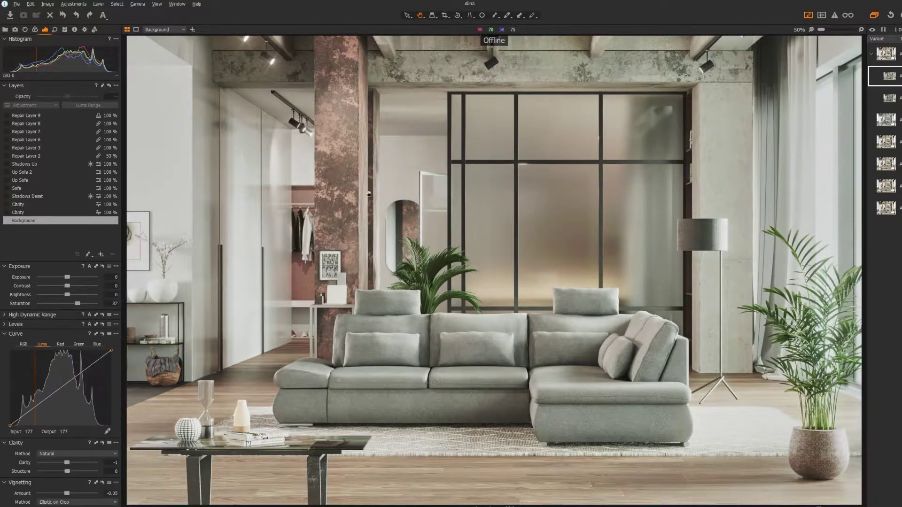
Step: Compare the loft before and after by toggling the lower Clarity layer and the unedited variant
{"action": "left_click", "coordinate": [23, 212]}
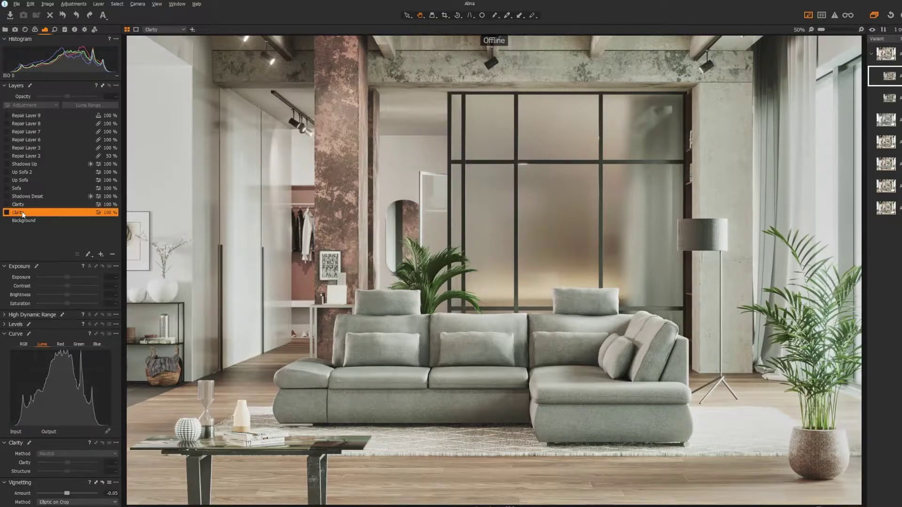
{"action": "left_click", "coordinate": [4, 266]}
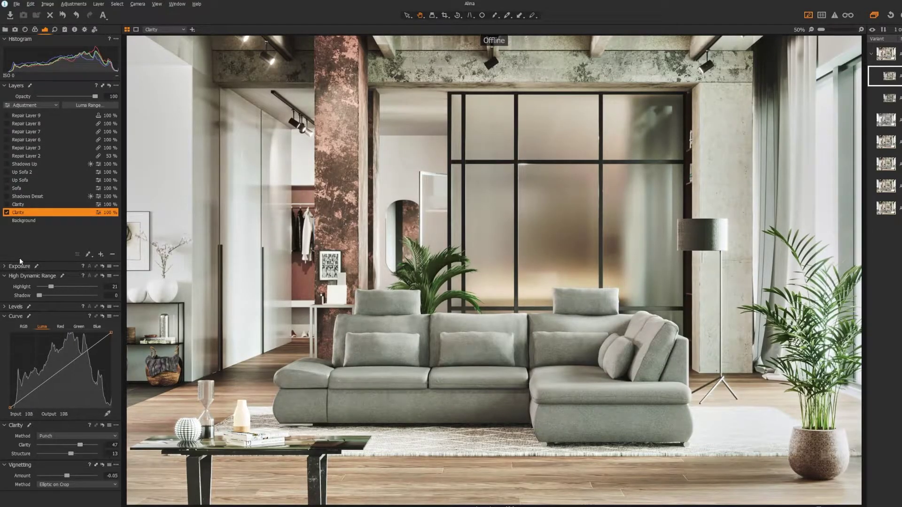
{"action": "left_click", "coordinate": [6, 212]}
{"action": "left_click", "coordinate": [6, 213]}
{"action": "left_click", "coordinate": [6, 213]}
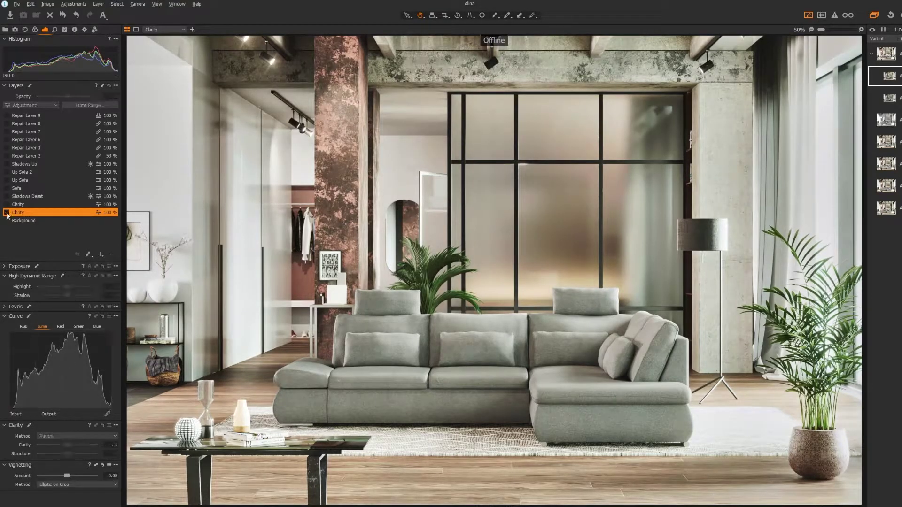
{"action": "left_click", "coordinate": [6, 213]}
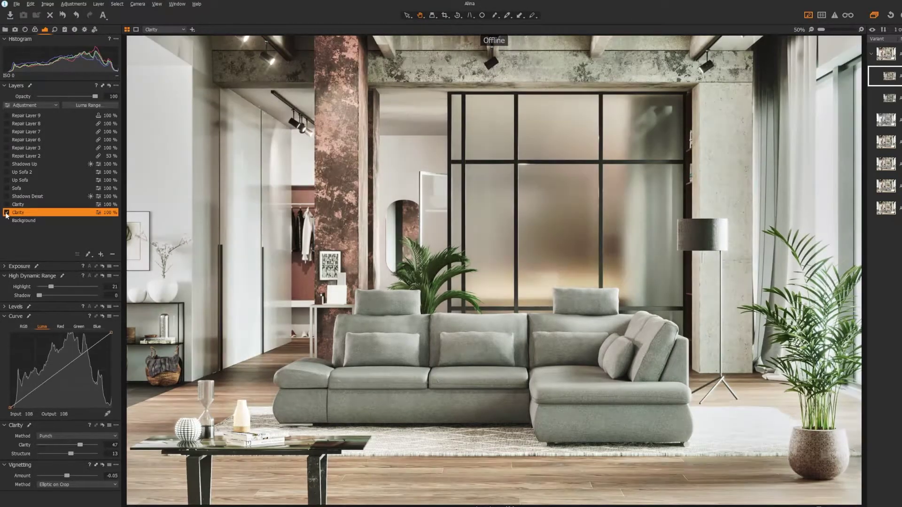
{"action": "left_click", "coordinate": [893, 121]}
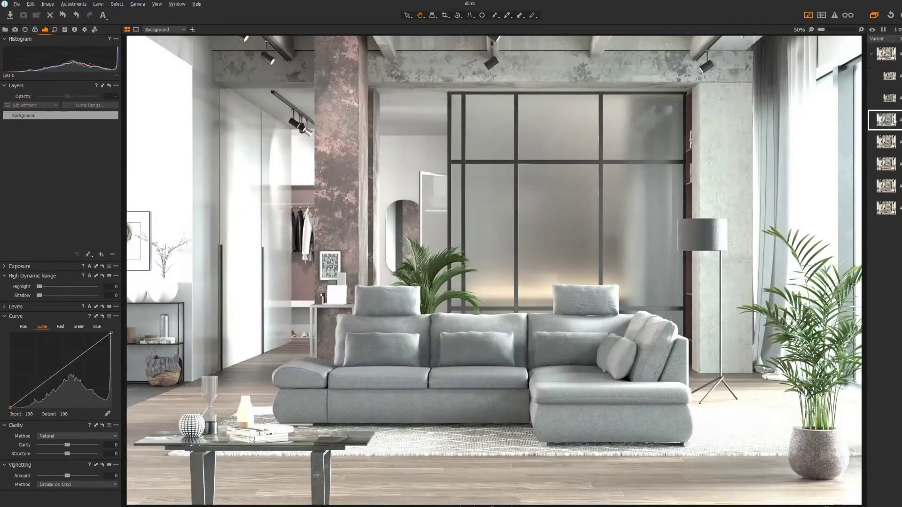
{"action": "left_click", "coordinate": [891, 76]}
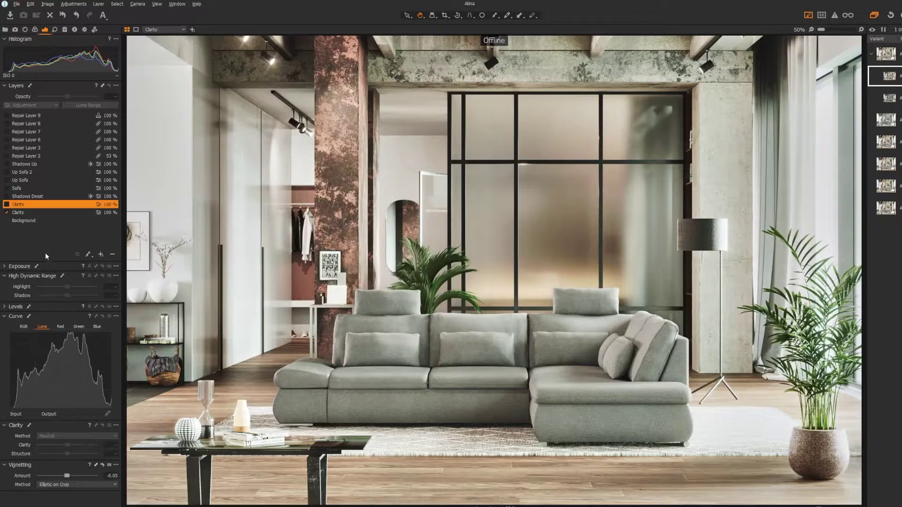
Step: Keep the lower Clarity layer on the Punch method
{"action": "left_click", "coordinate": [21, 211]}
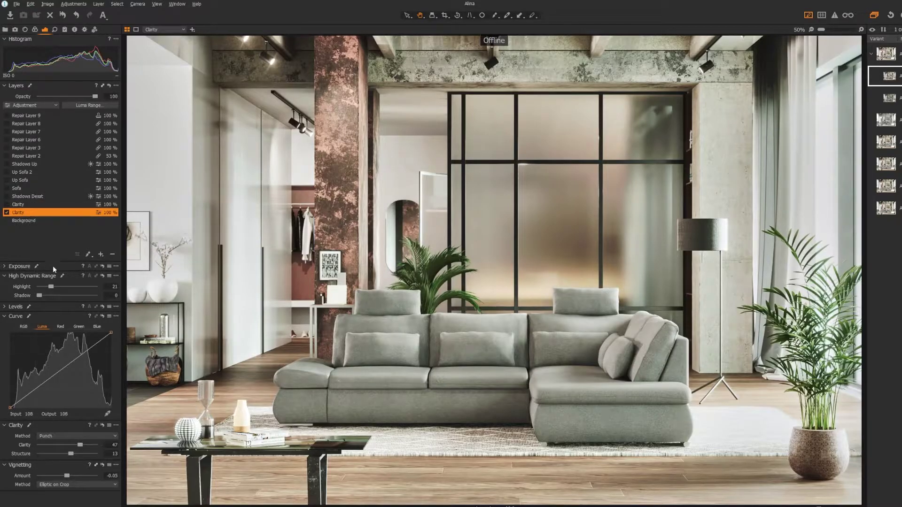
{"action": "left_click", "coordinate": [67, 437]}
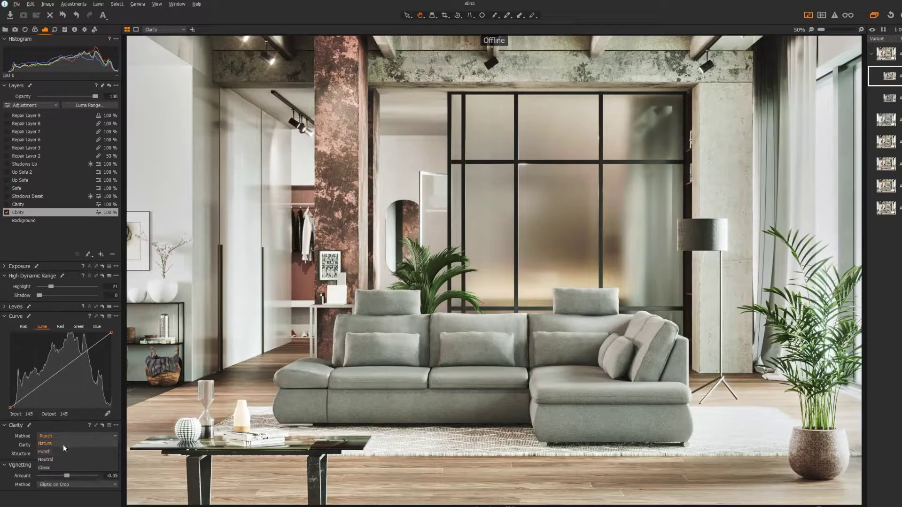
{"action": "left_click", "coordinate": [61, 435]}
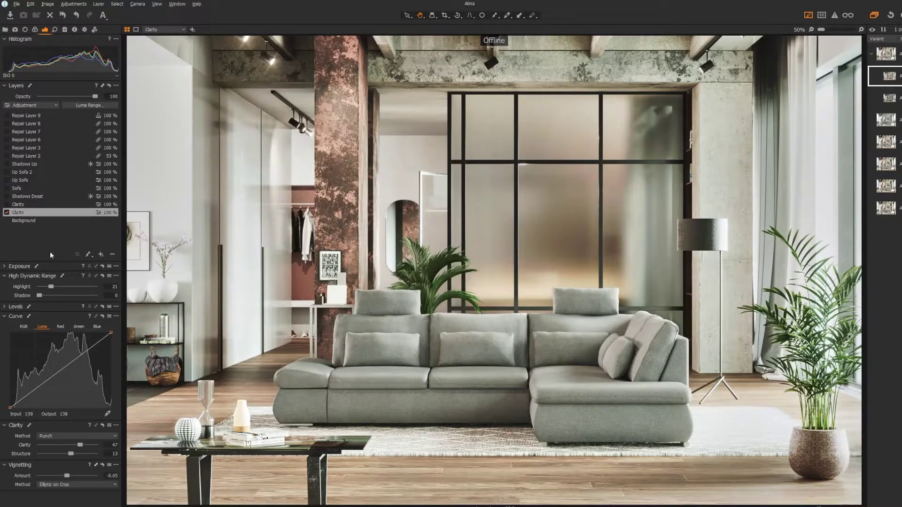
Step: Enable the upper Clarity layer and set its method to Neutral
{"action": "left_click", "coordinate": [19, 204]}
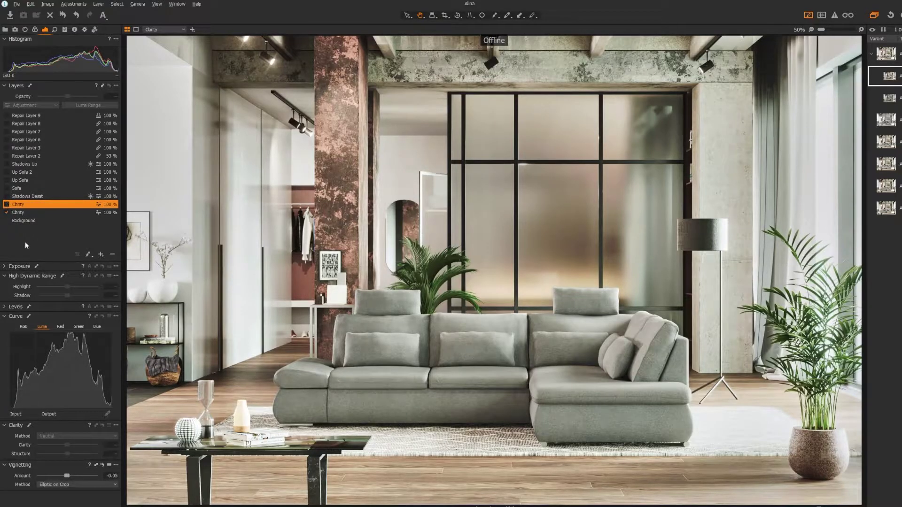
{"action": "left_click", "coordinate": [6, 204]}
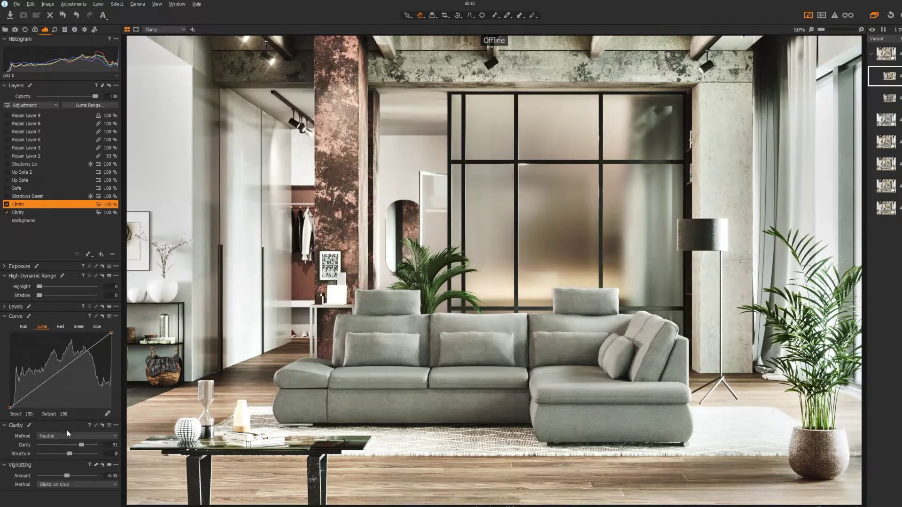
{"action": "left_click", "coordinate": [67, 435]}
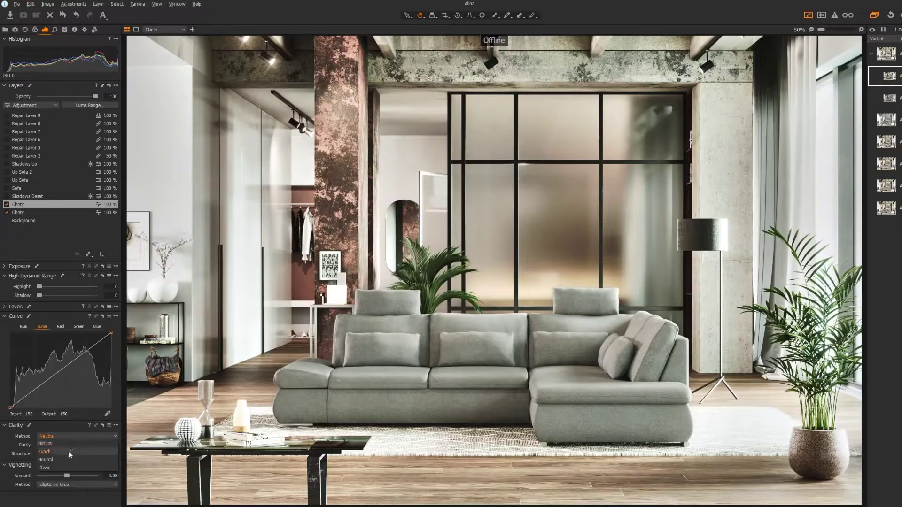
{"action": "left_click", "coordinate": [68, 452]}
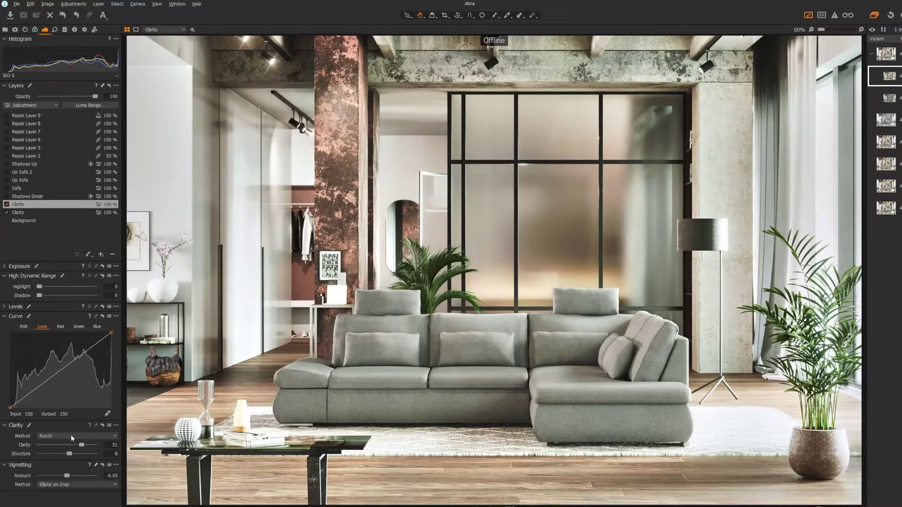
{"action": "left_click", "coordinate": [69, 436]}
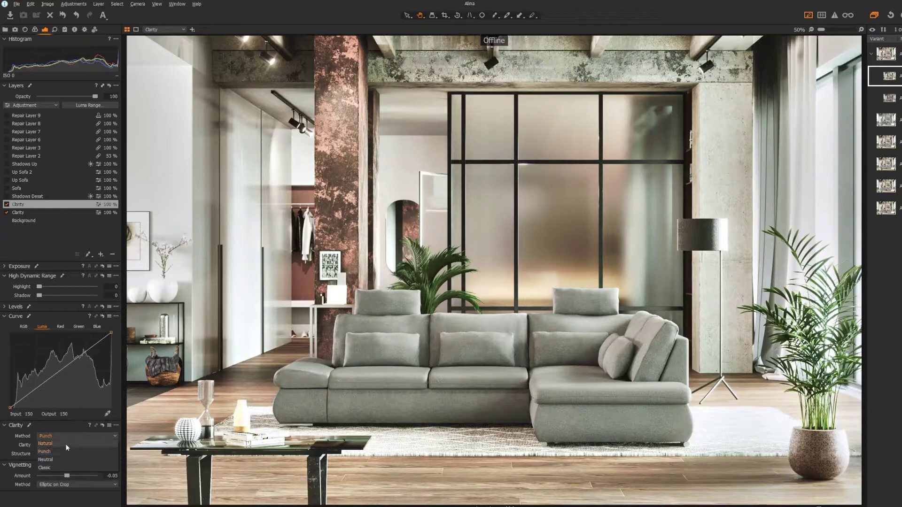
{"action": "left_click", "coordinate": [66, 444]}
{"action": "left_click", "coordinate": [64, 436]}
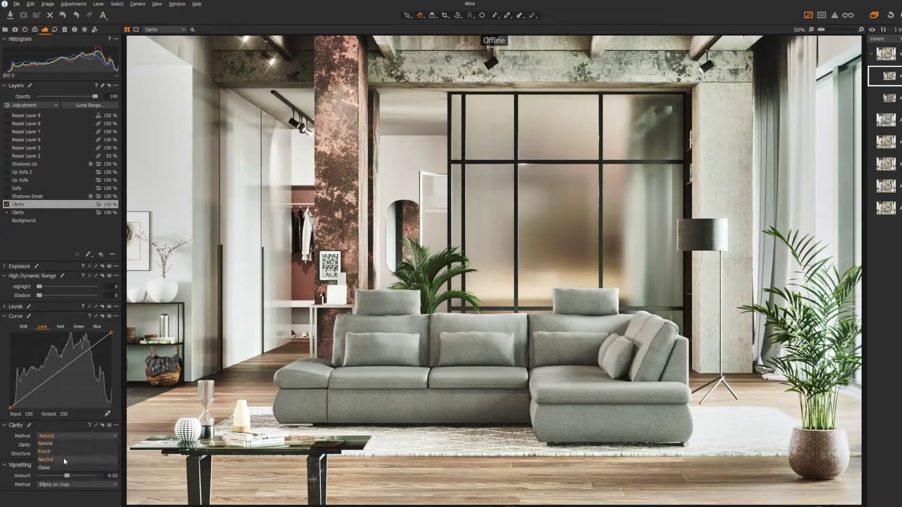
{"action": "left_click", "coordinate": [63, 460]}
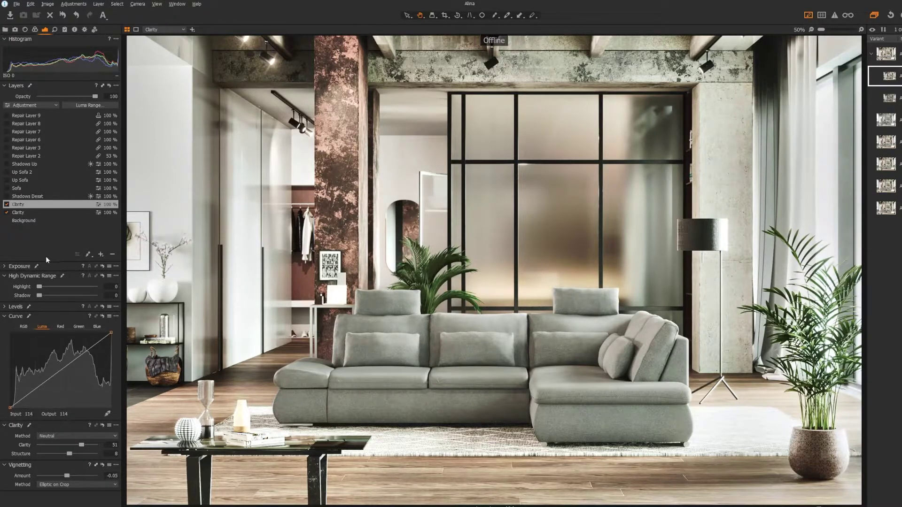
{"action": "left_click", "coordinate": [19, 197]}
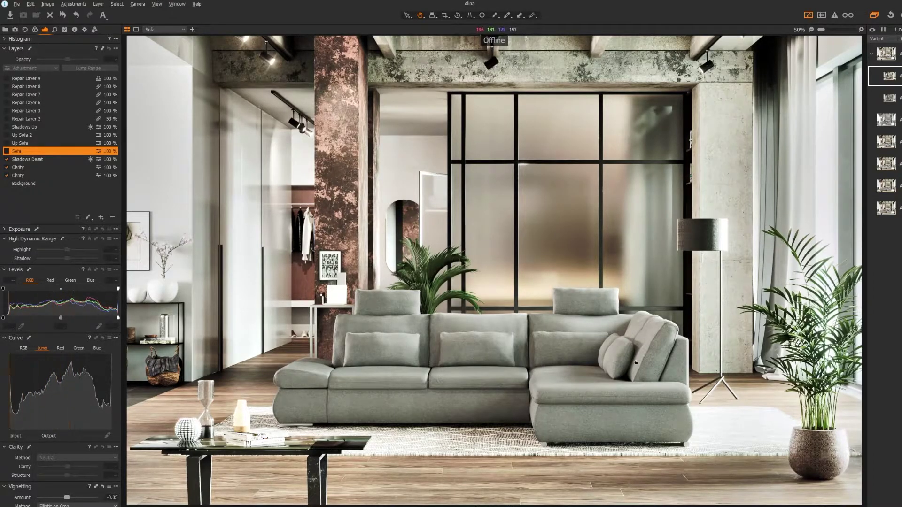
Step: Turn on the Sofa, Up Sofa 2, Up Sofa and Shadows Up adjustment layers
{"action": "left_click", "coordinate": [7, 151]}
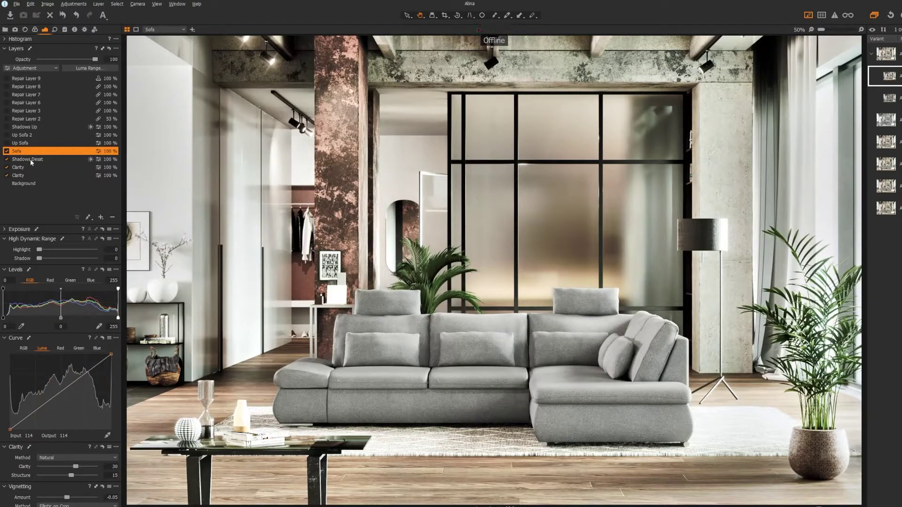
{"action": "left_click", "coordinate": [21, 143]}
{"action": "left_click", "coordinate": [7, 142]}
{"action": "left_click", "coordinate": [7, 135]}
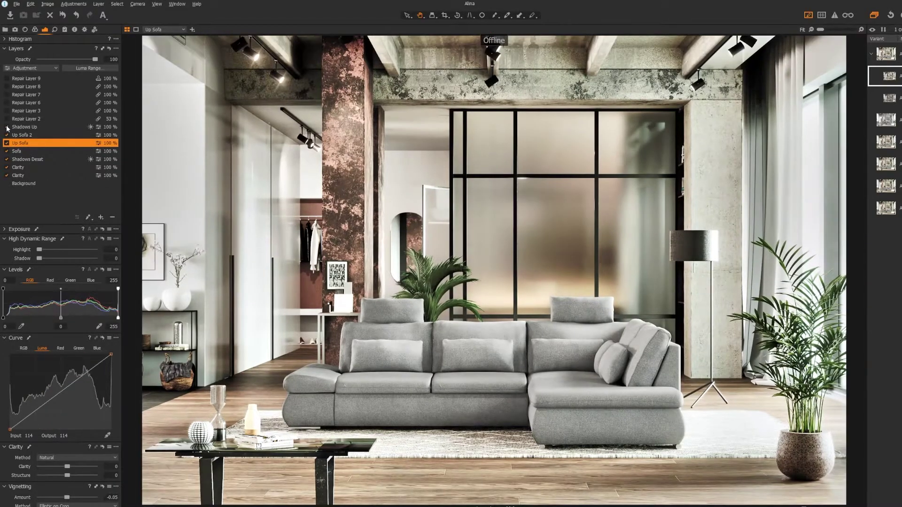
{"action": "left_click", "coordinate": [24, 127]}
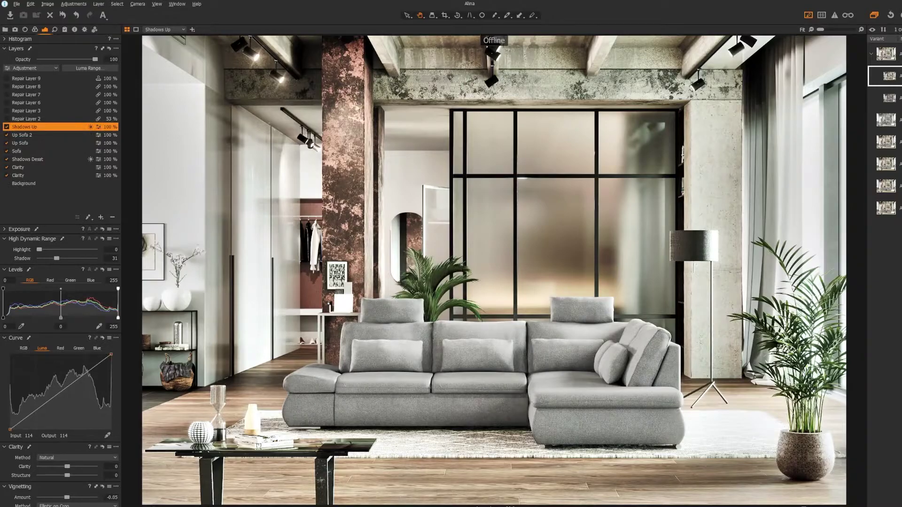
{"action": "left_click", "coordinate": [4, 270]}
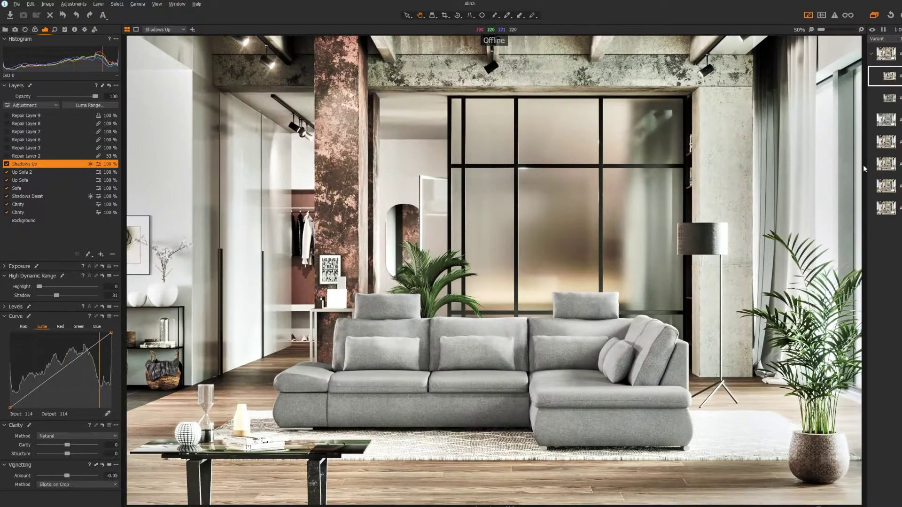
Step: Flip between the edited, original and unedited loft variants to compare before and after
{"action": "left_click", "coordinate": [888, 124]}
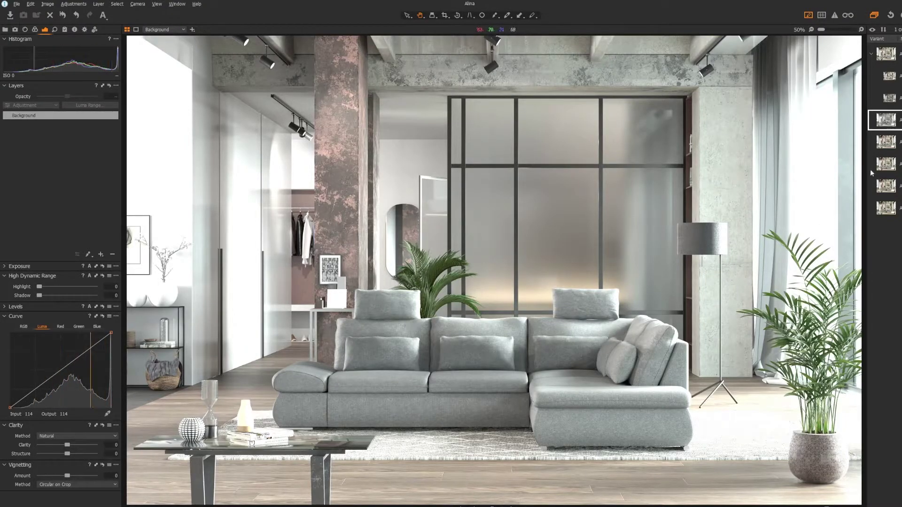
{"action": "left_click", "coordinate": [890, 97]}
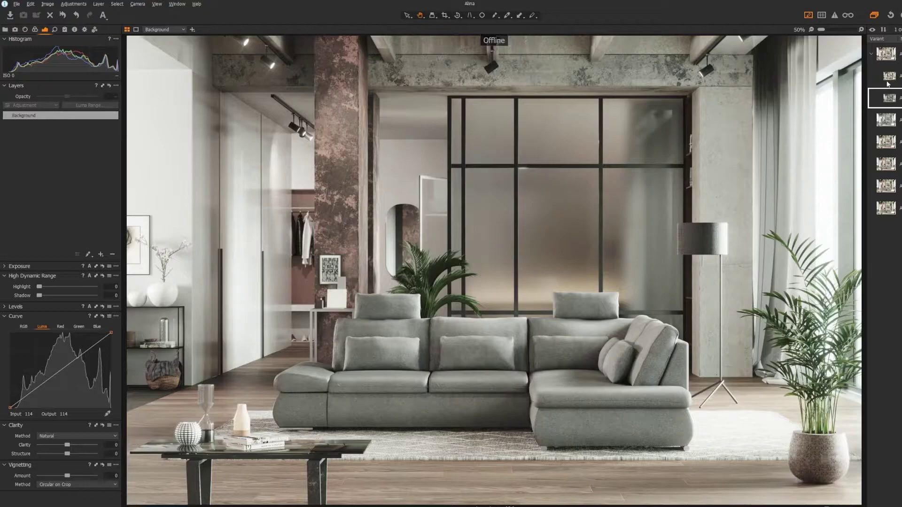
{"action": "left_click", "coordinate": [889, 76]}
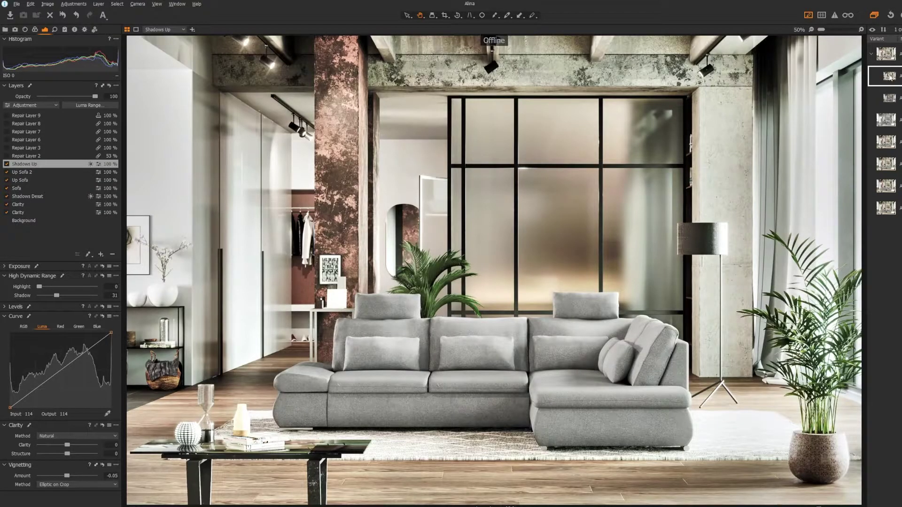
{"action": "left_click", "coordinate": [892, 122]}
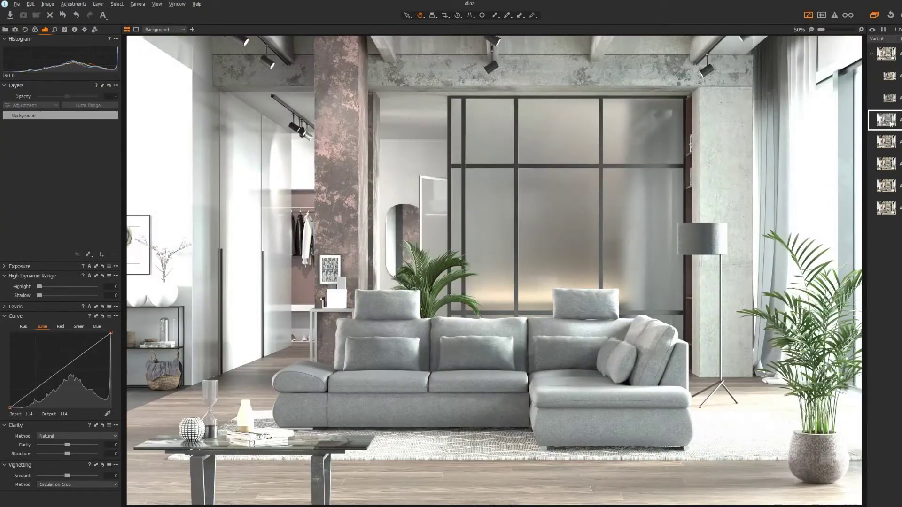
{"action": "left_click", "coordinate": [894, 78]}
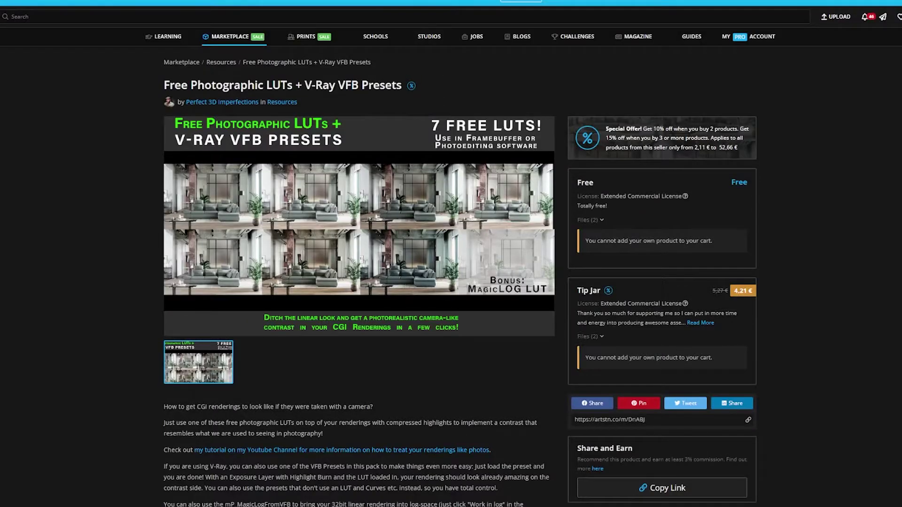
Step: Scroll down the Free Photographic LUTs + V-Ray VFB Presets ArtStation page
{"action": "scroll", "coordinate": [460, 277], "scroll_direction": "down", "scroll_amount": 1}
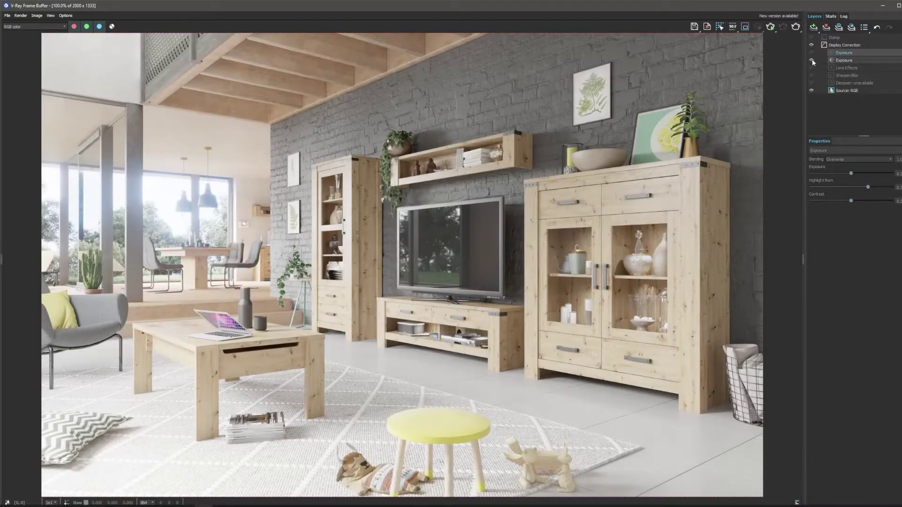
Step: Disable the Exposure correction and select Source: RGB to show the flat render
{"action": "left_click", "coordinate": [811, 60]}
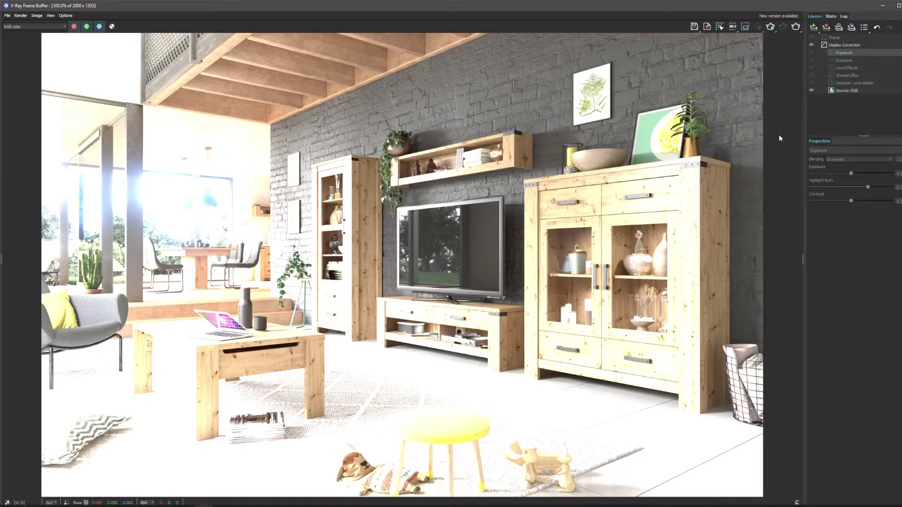
{"action": "left_click", "coordinate": [848, 91]}
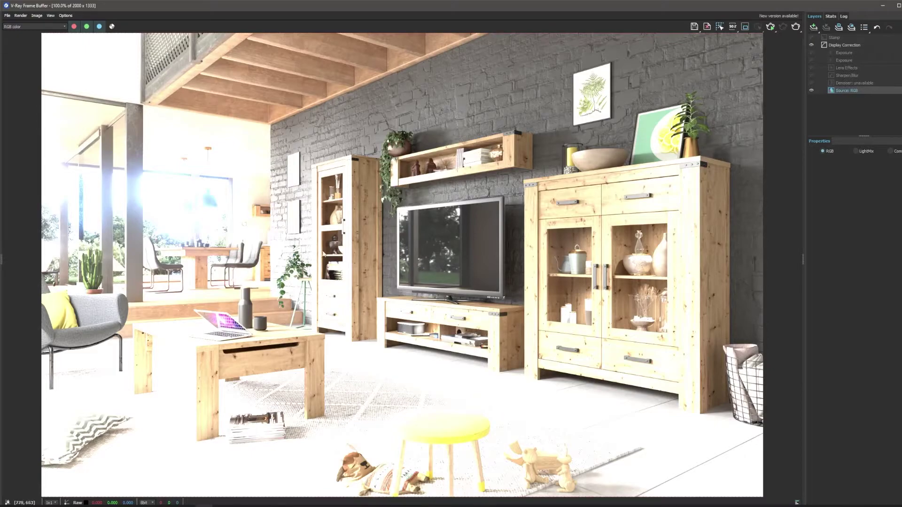
Step: Show the brighter second Columbus_Living.tif variant in Capture One
{"action": "left_click", "coordinate": [347, 506]}
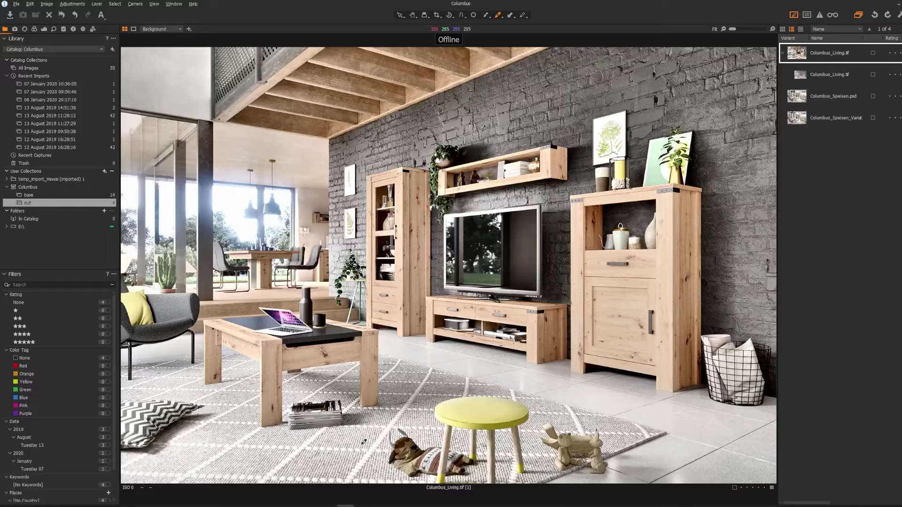
{"action": "left_click", "coordinate": [802, 77]}
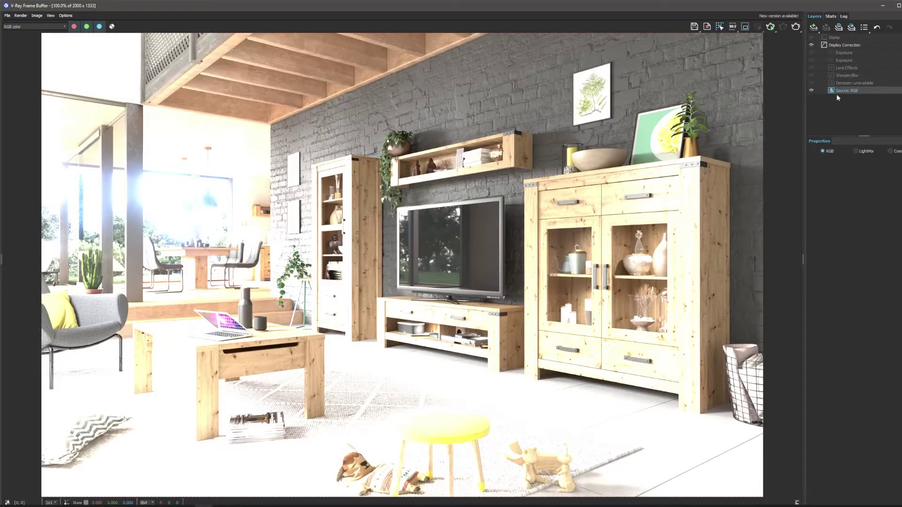
Step: Enable both Exposure layers and set Highlight Burn to 0.5
{"action": "left_click", "coordinate": [844, 60]}
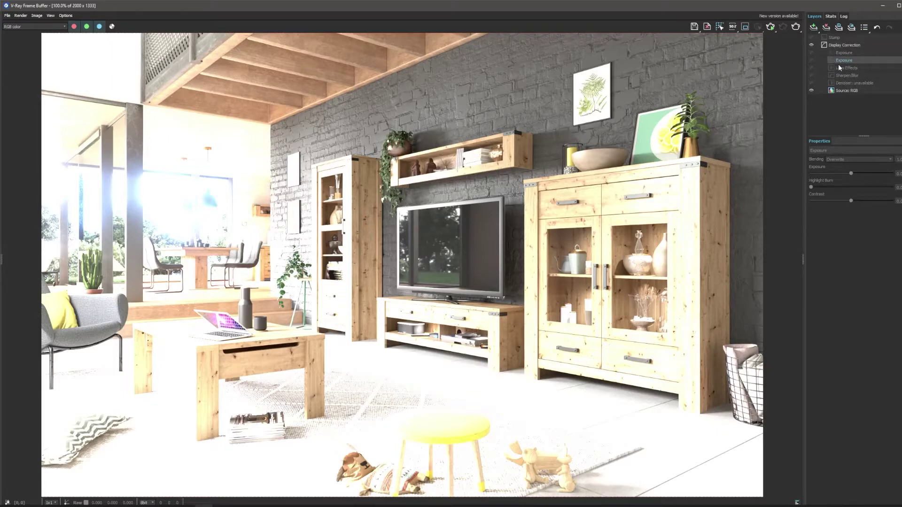
{"action": "mouse_move", "coordinate": [811, 187]}
{"action": "left_mouse_down"}
{"action": "mouse_move", "coordinate": [892, 187]}
{"action": "mouse_move", "coordinate": [822, 197]}
{"action": "left_mouse_up"}
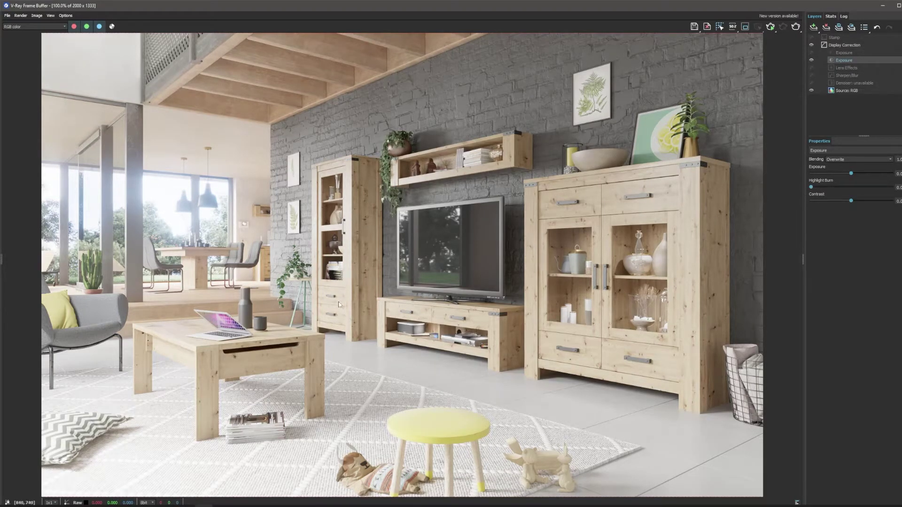
{"action": "left_click", "coordinate": [841, 53]}
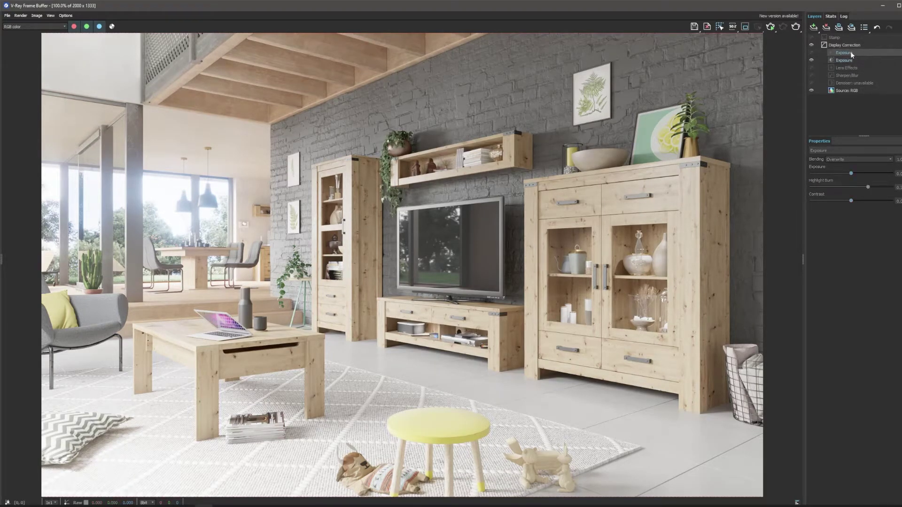
{"action": "left_click", "coordinate": [811, 52]}
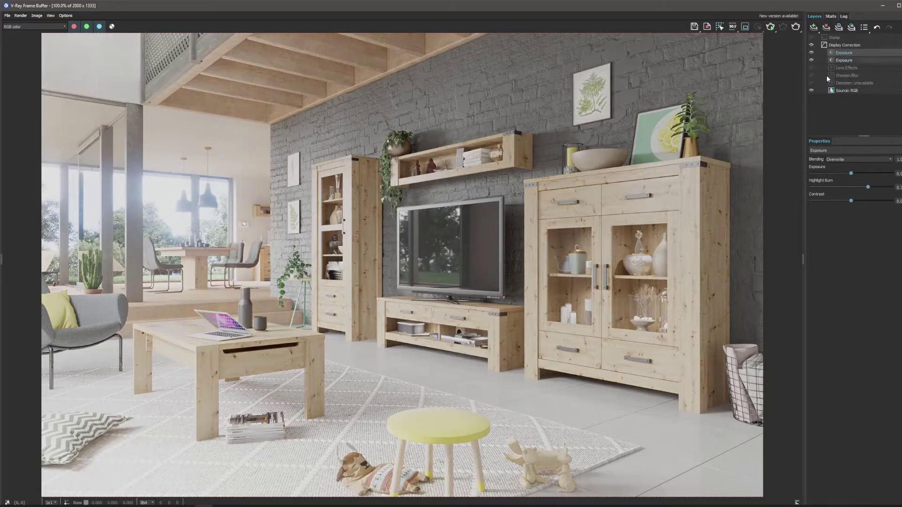
{"action": "left_click", "coordinate": [873, 187]}
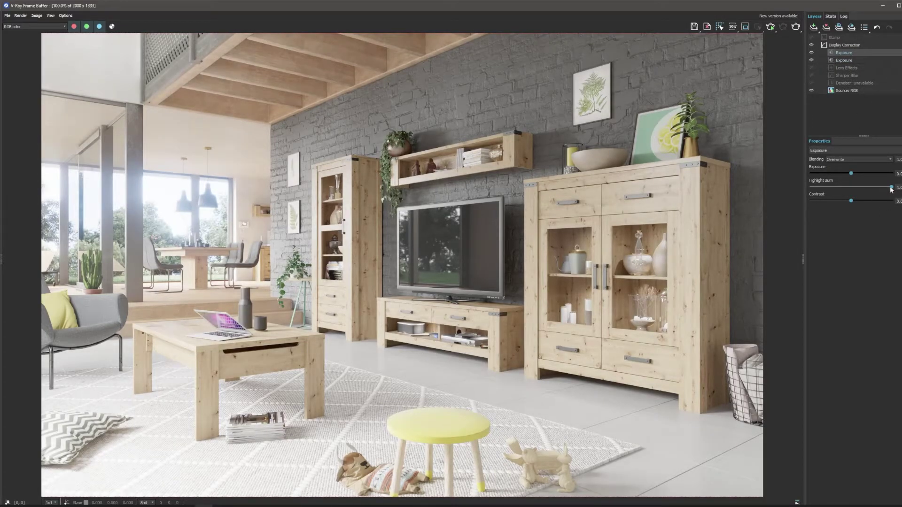
{"action": "left_click_drag", "start_coordinate": [890, 189], "coordinate": [797, 188]}
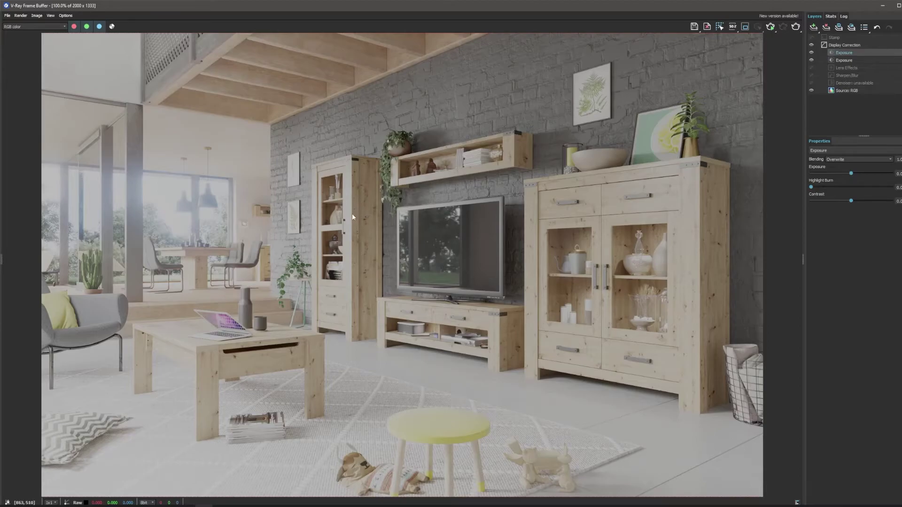
{"action": "left_click", "coordinate": [876, 187]}
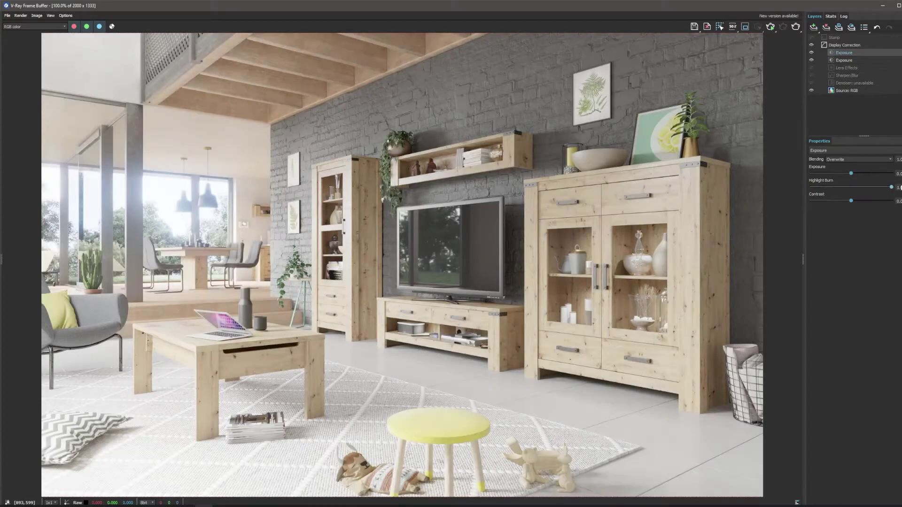
{"action": "left_click_drag", "start_coordinate": [877, 187], "coordinate": [853, 187]}
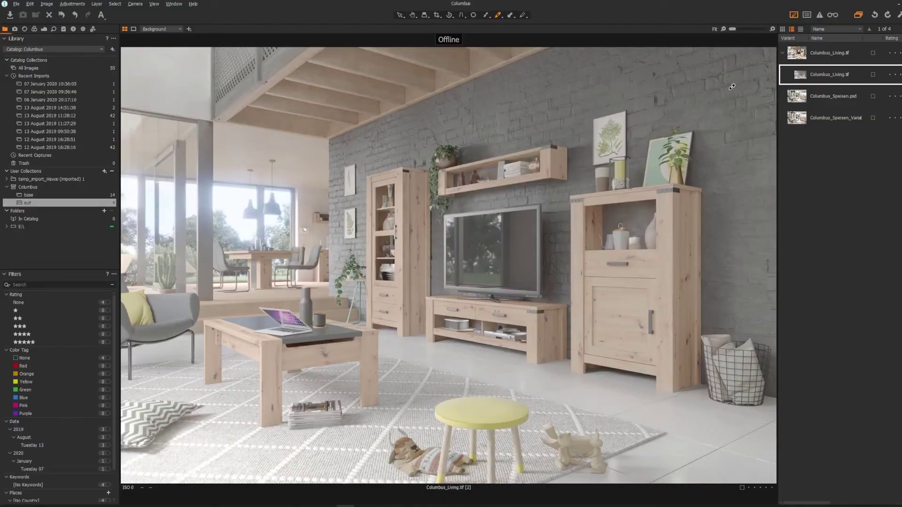
Step: Bend the RGB curve into an S-shape and set Clarity to 50
{"action": "left_click", "coordinate": [44, 29]}
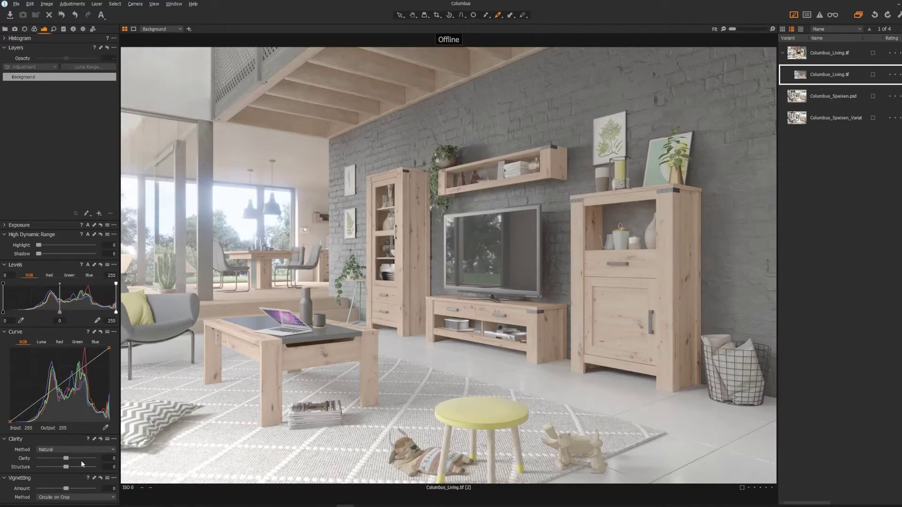
{"action": "left_click_drag", "start_coordinate": [70, 460], "coordinate": [97, 458]}
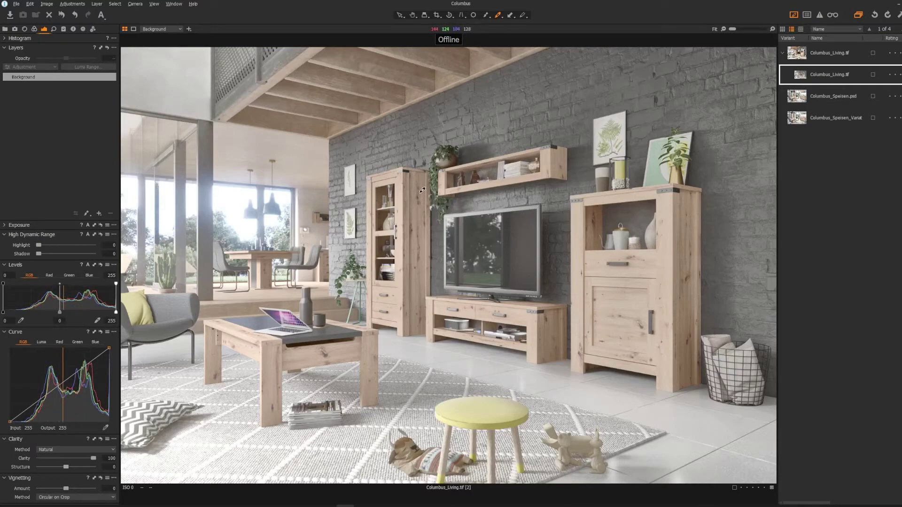
{"action": "left_click", "coordinate": [101, 438]}
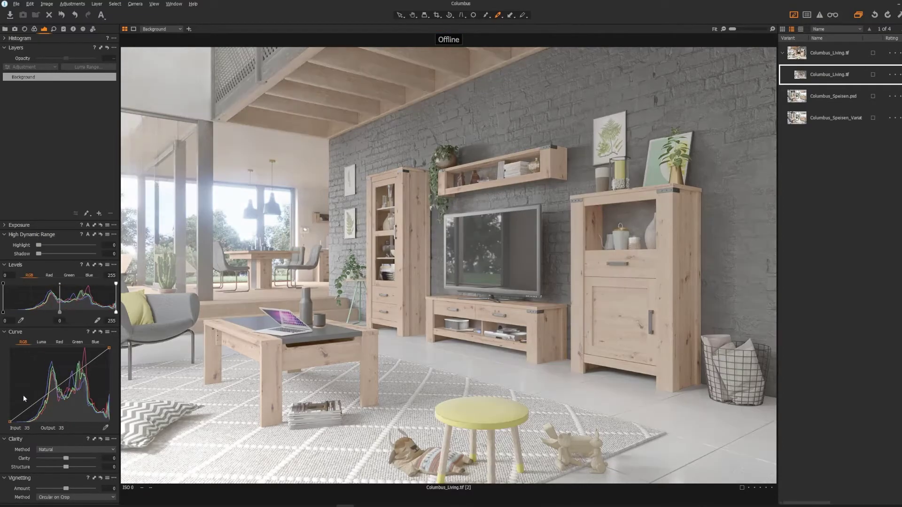
{"action": "left_click_drag", "start_coordinate": [34, 403], "coordinate": [34, 414]}
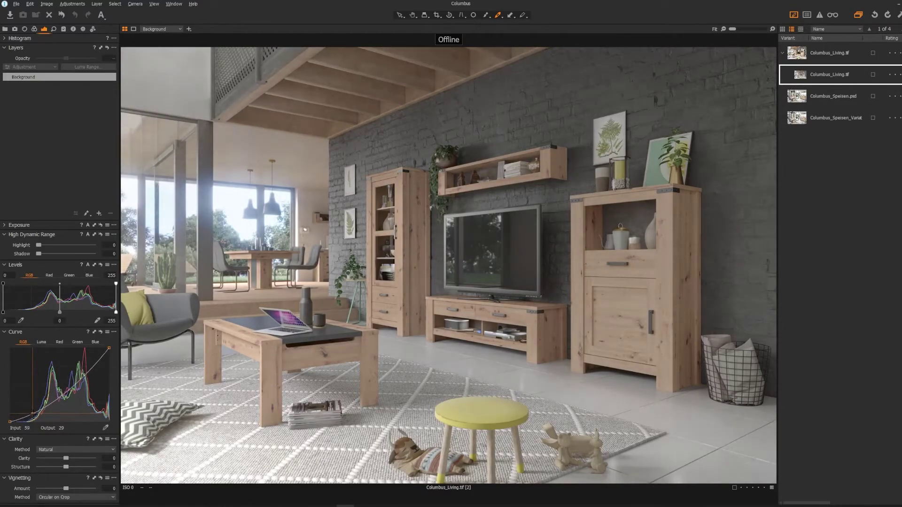
{"action": "left_click_drag", "start_coordinate": [87, 369], "coordinate": [80, 363]}
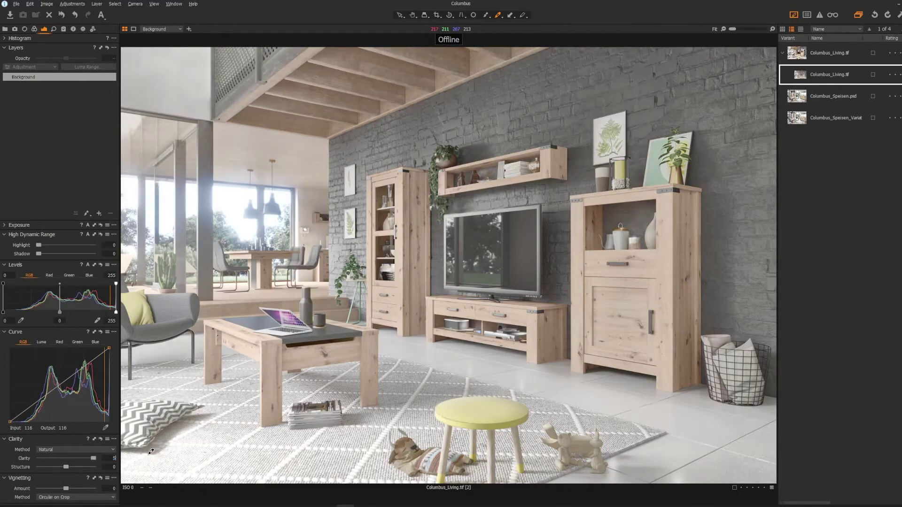
{"action": "type", "text": "0"}
{"action": "key", "text": "Return"}
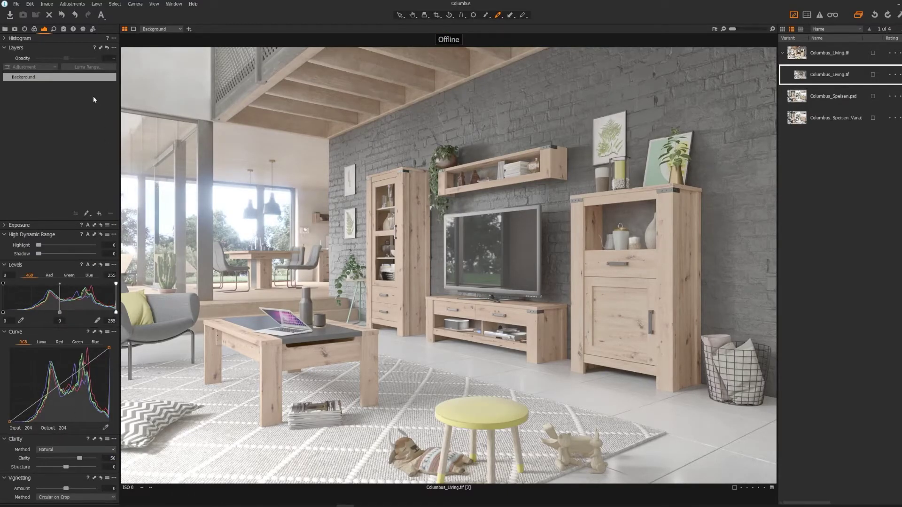
Step: Add Layer 1 and Layer 2, giving Layer 2 Neutral clarity at 50
{"action": "left_click", "coordinate": [99, 214]}
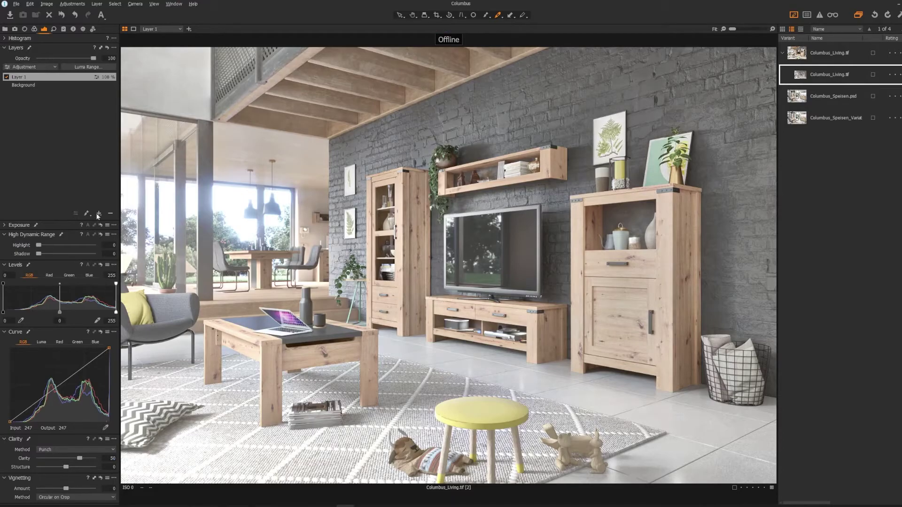
{"action": "left_click", "coordinate": [98, 214]}
{"action": "left_click", "coordinate": [86, 227]}
{"action": "left_click", "coordinate": [68, 449]}
{"action": "left_click", "coordinate": [65, 471]}
{"action": "left_click_drag", "start_coordinate": [66, 458], "coordinate": [85, 458]}
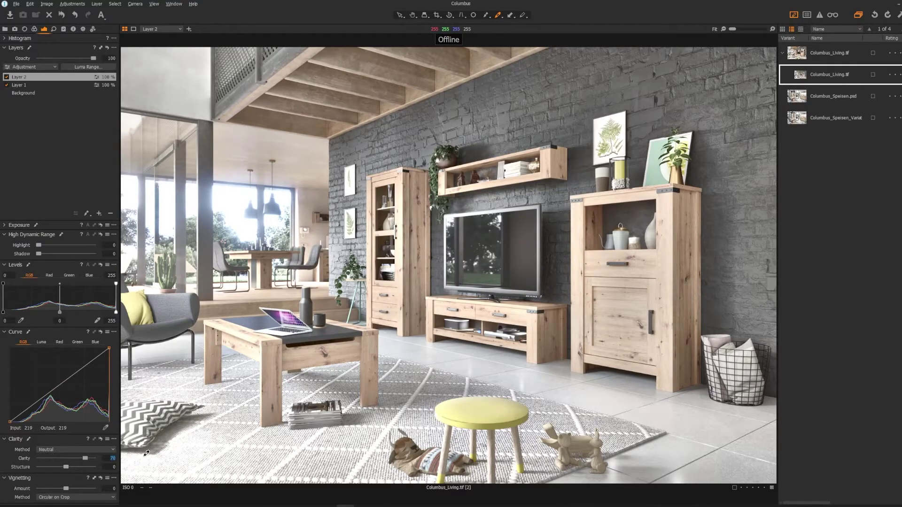
{"action": "type", "text": "50"}
{"action": "key", "text": "Return"}
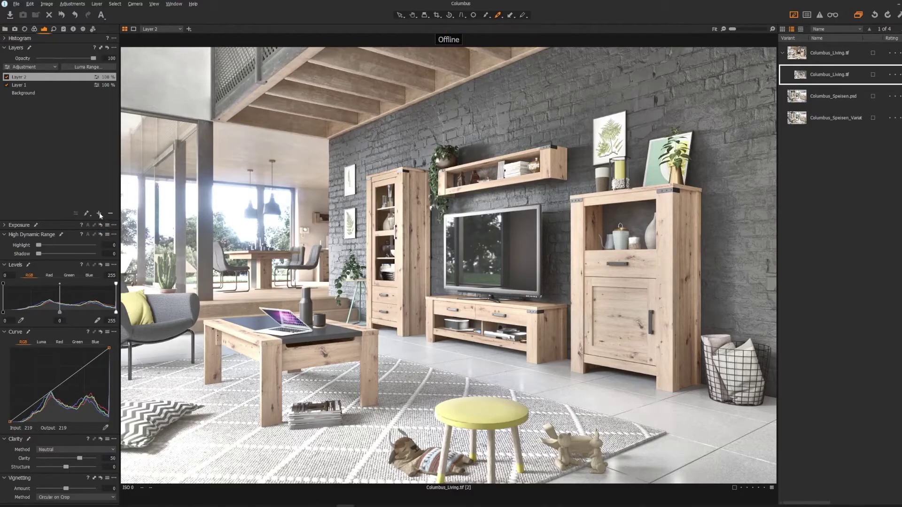
Step: Add a new layer and shape an S-curve on its RGB curve
{"action": "left_click", "coordinate": [100, 215]}
{"action": "left_click", "coordinate": [91, 227]}
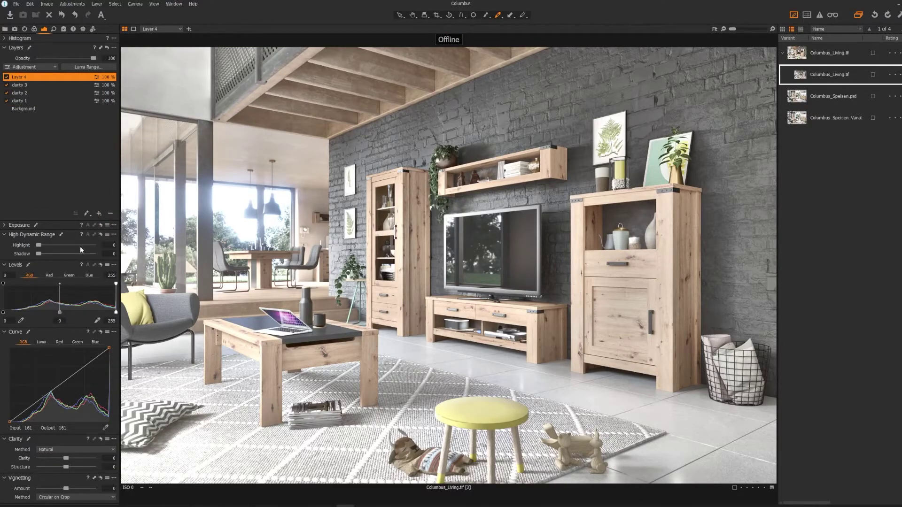
{"action": "left_click", "coordinate": [29, 407]}
{"action": "left_click_drag", "start_coordinate": [28, 407], "coordinate": [30, 415]}
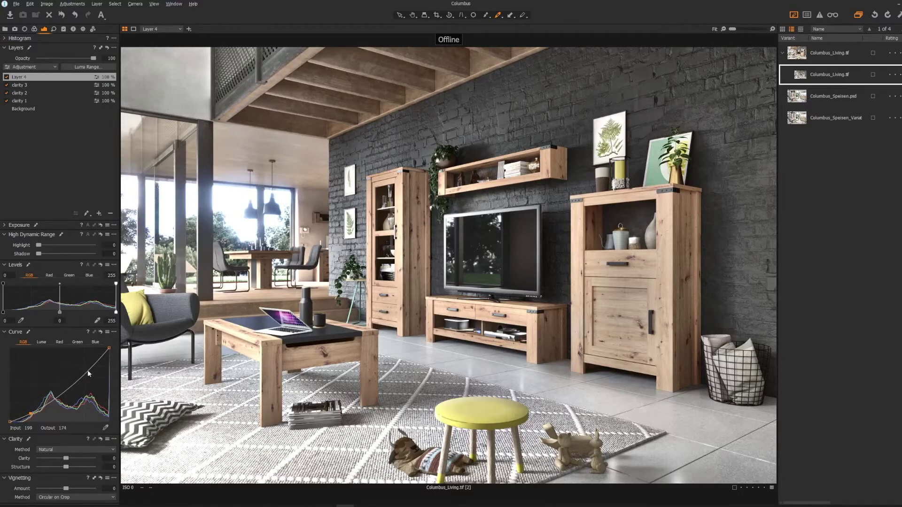
{"action": "left_click_drag", "start_coordinate": [88, 370], "coordinate": [85, 367]}
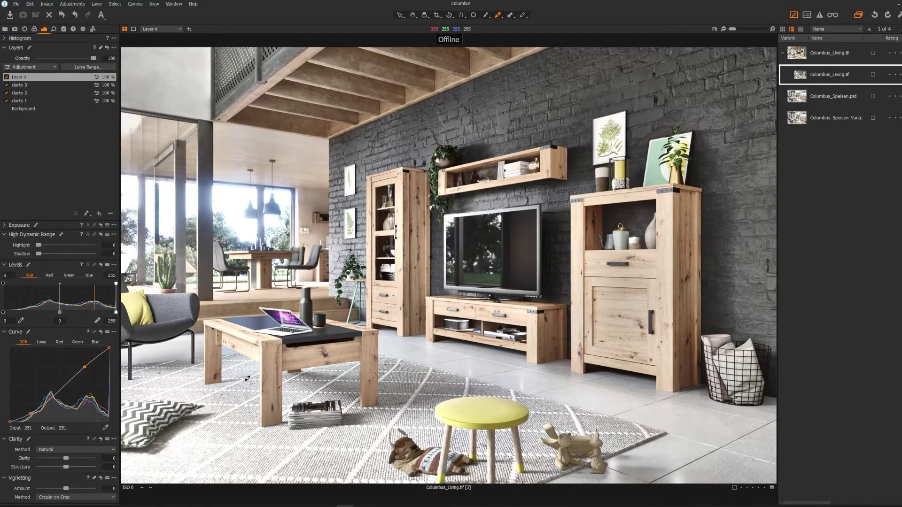
{"action": "left_click_drag", "start_coordinate": [85, 367], "coordinate": [87, 367]}
{"action": "left_click_drag", "start_coordinate": [45, 398], "coordinate": [35, 412]}
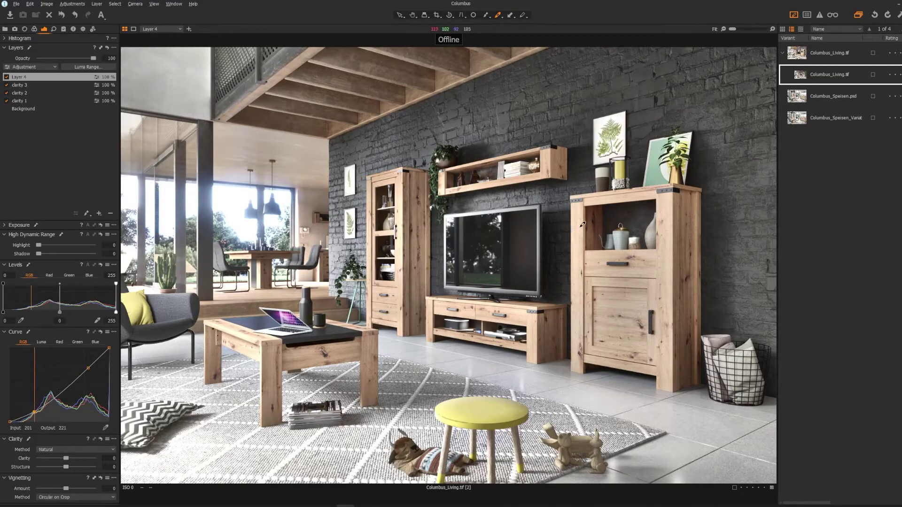
{"action": "left_click_drag", "start_coordinate": [34, 412], "coordinate": [32, 412]}
{"action": "left_click_drag", "start_coordinate": [85, 370], "coordinate": [86, 369]}
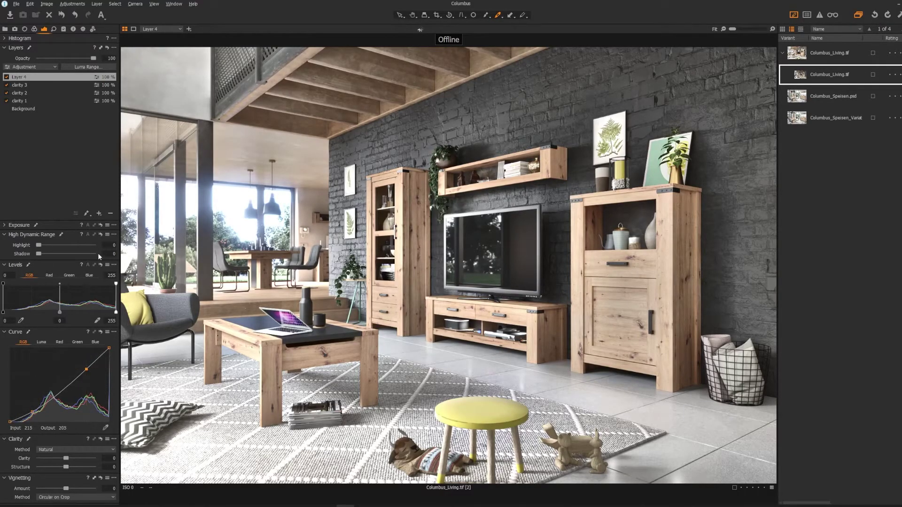
Step: Add a layer just above Background and name it contrast
{"action": "left_click", "coordinate": [42, 109]}
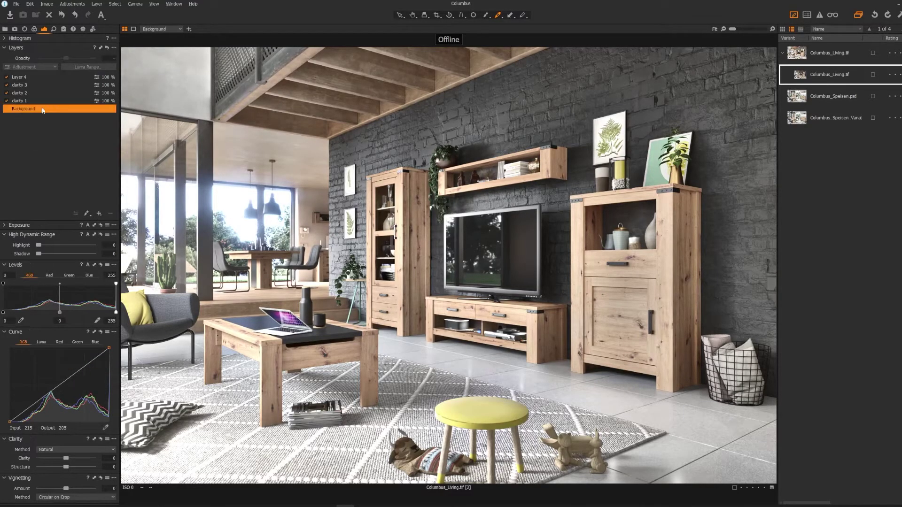
{"action": "left_click", "coordinate": [100, 214]}
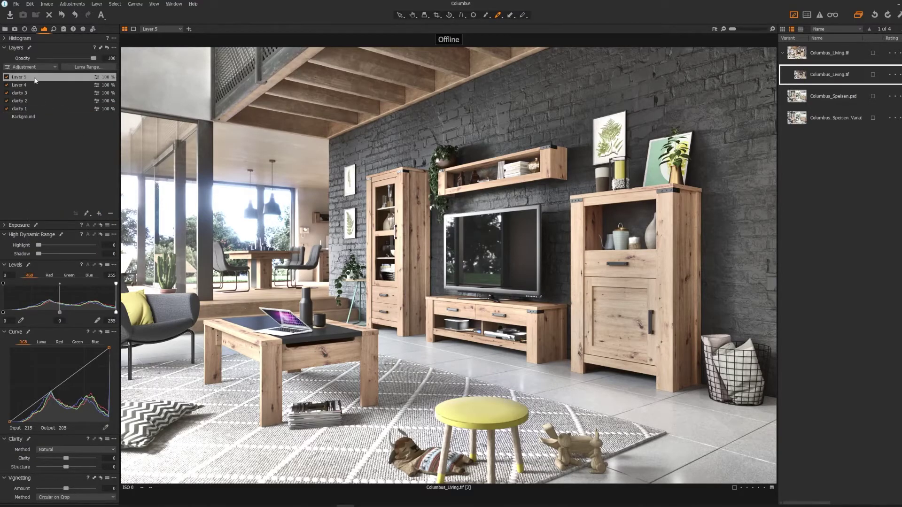
{"action": "left_click_drag", "start_coordinate": [35, 80], "coordinate": [21, 110]}
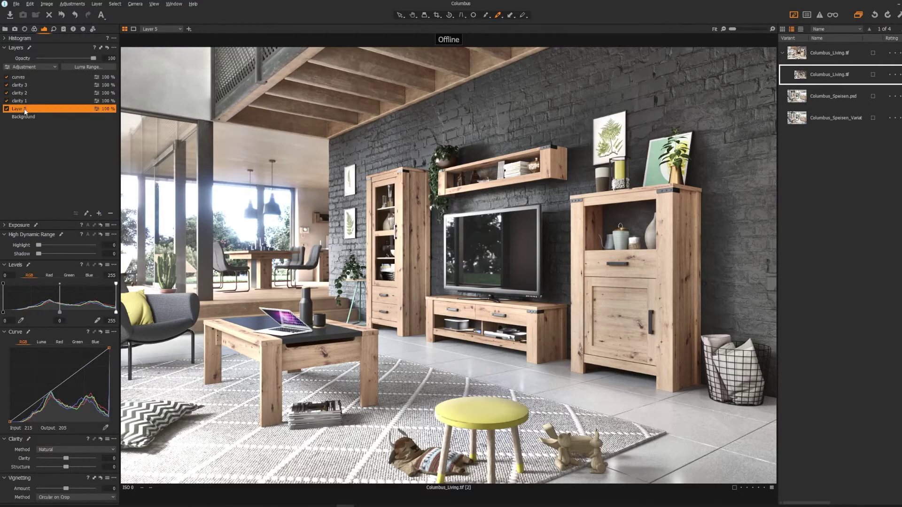
{"action": "type", "text": "contrast"}
Step: Raise HDR Highlight on contrast, lower the curves layer's upper point, set Vignetting 0.63
{"action": "left_click", "coordinate": [39, 244]}
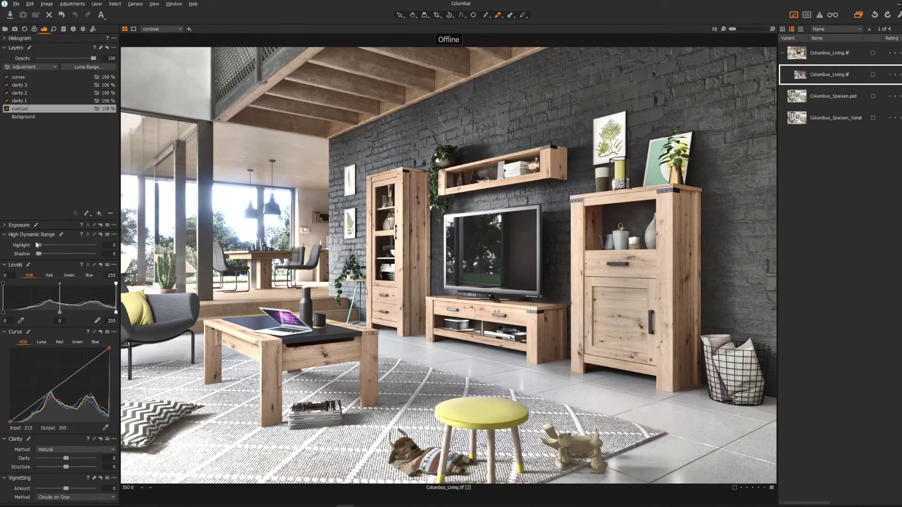
{"action": "left_click_drag", "start_coordinate": [36, 244], "coordinate": [61, 244]}
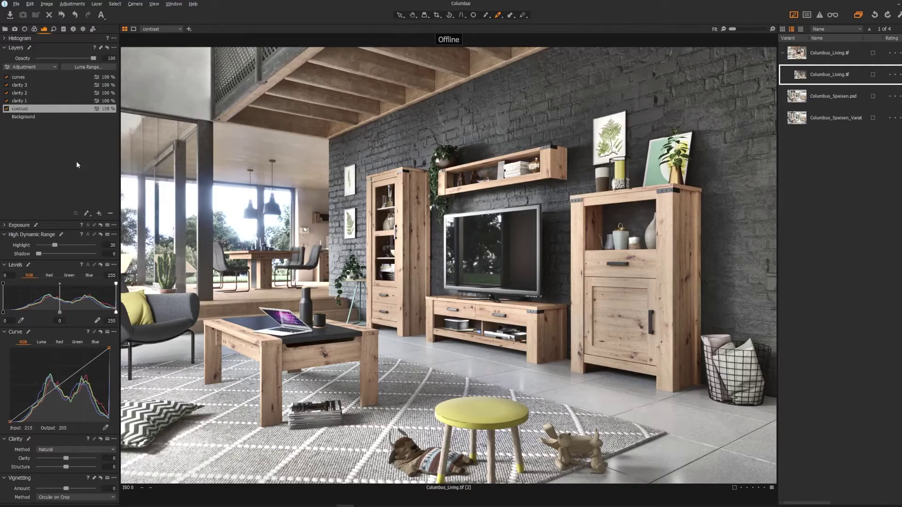
{"action": "left_click", "coordinate": [31, 78]}
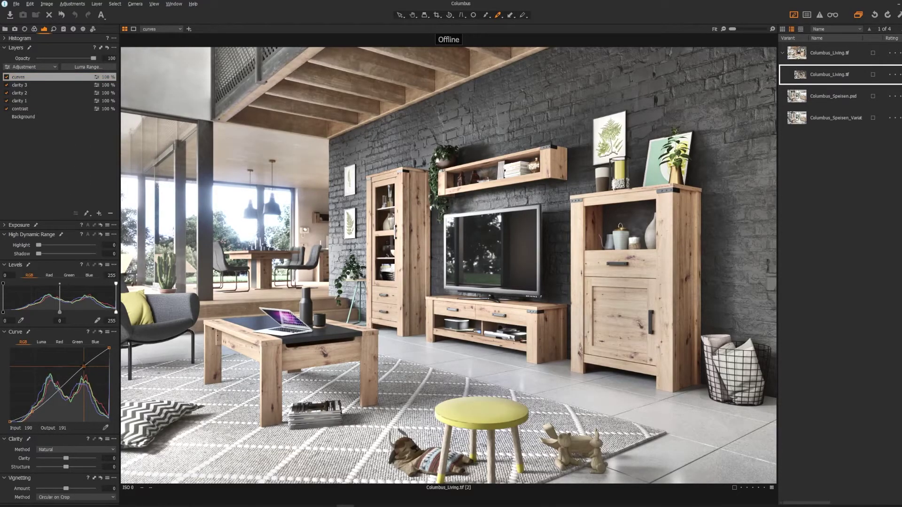
{"action": "left_click_drag", "start_coordinate": [83, 366], "coordinate": [77, 373]}
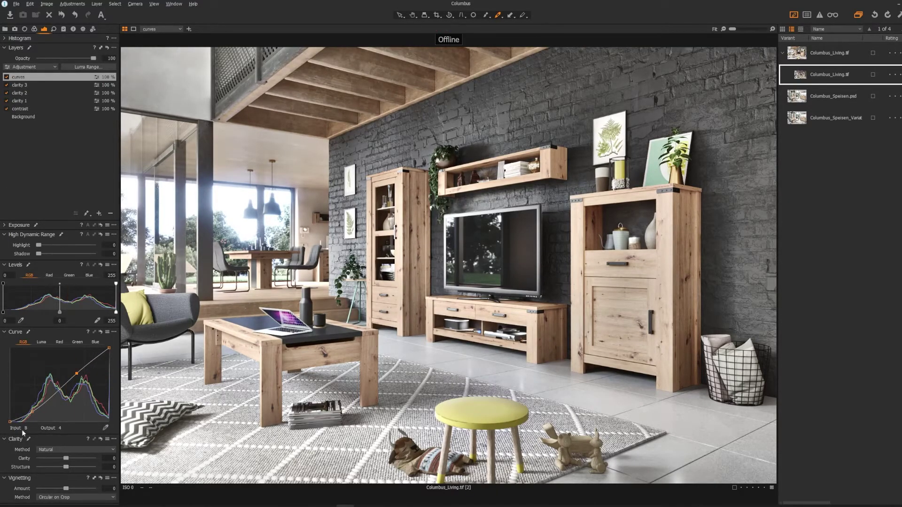
{"action": "left_click_drag", "start_coordinate": [65, 489], "coordinate": [68, 491]}
{"action": "left_click_drag", "start_coordinate": [70, 490], "coordinate": [70, 490]}
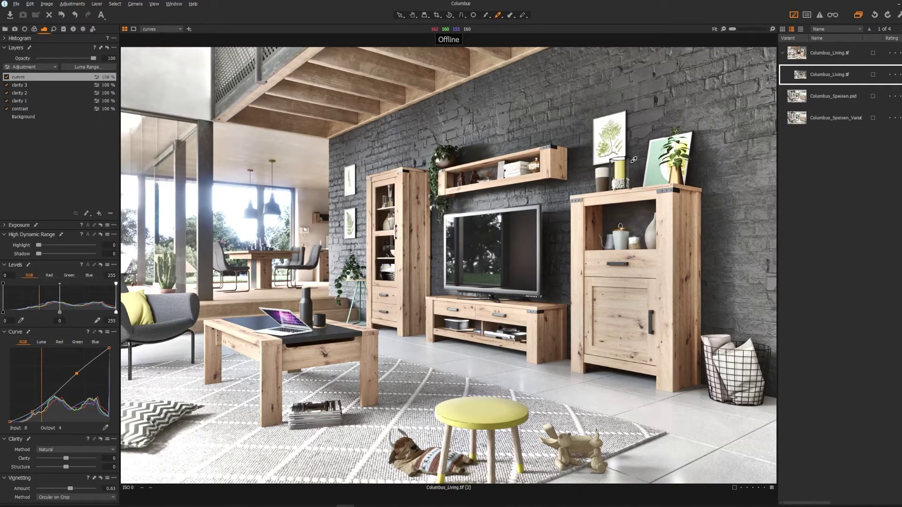
Step: Toggle repeatedly between the two Columbus_Living.tif variants, with Exposure settings expanded, to compare them
{"action": "left_click", "coordinate": [794, 56]}
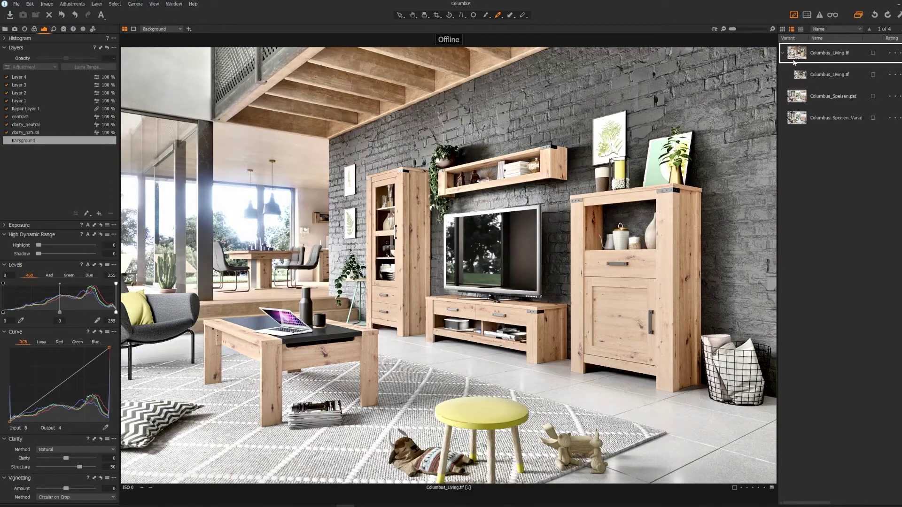
{"action": "left_click", "coordinate": [4, 225]}
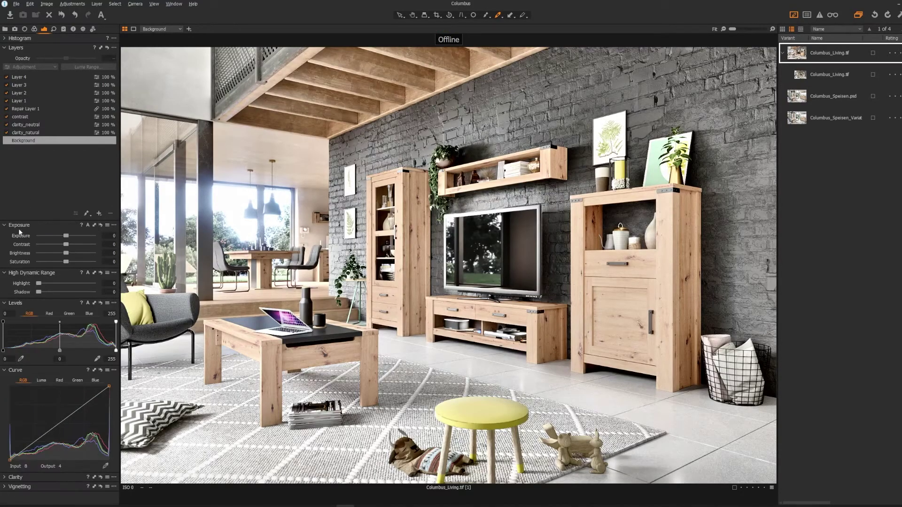
{"action": "left_click", "coordinate": [805, 73]}
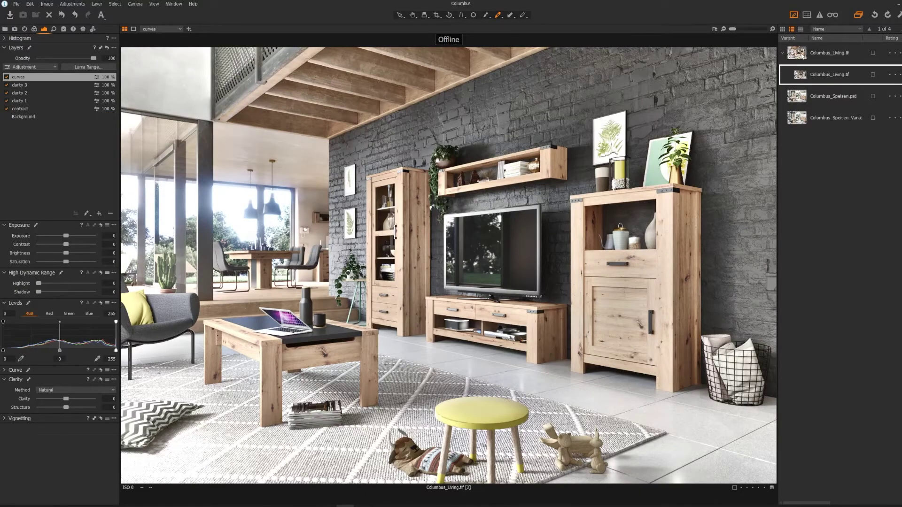
{"action": "left_click", "coordinate": [805, 60]}
{"action": "left_click", "coordinate": [804, 74]}
{"action": "left_click", "coordinate": [804, 53]}
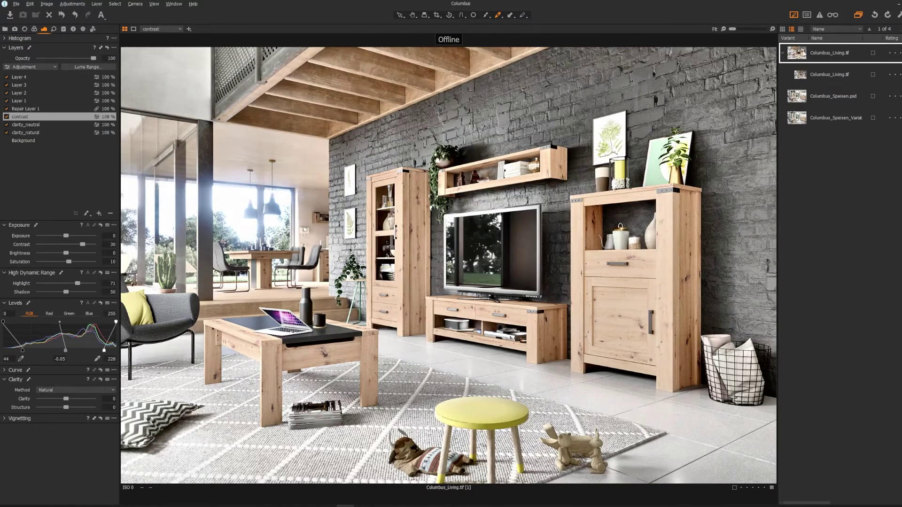
{"action": "left_click", "coordinate": [805, 70]}
{"action": "left_click", "coordinate": [803, 58]}
{"action": "left_click", "coordinate": [805, 73]}
{"action": "left_click", "coordinate": [804, 56]}
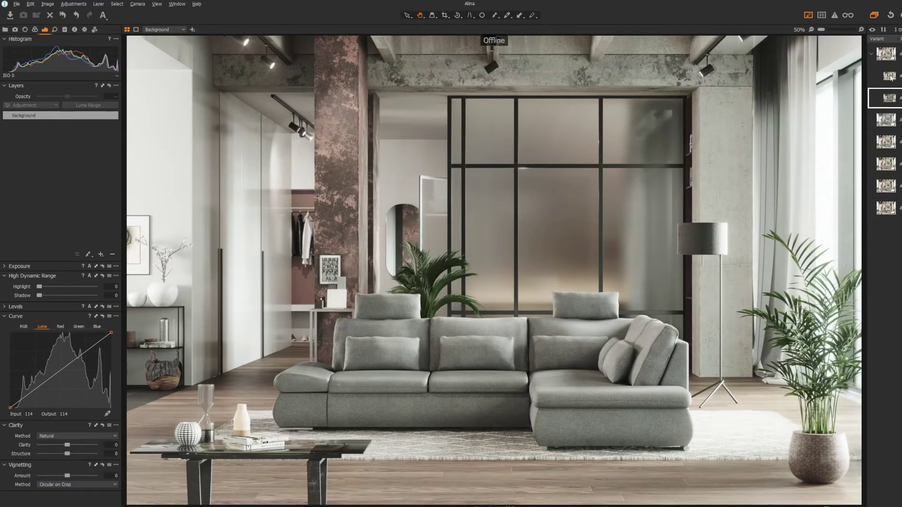
Step: Load the graded Alina loft variant with its repair, Sofa, Shadows Up and Clarity layers
{"action": "left_click", "coordinate": [889, 76]}
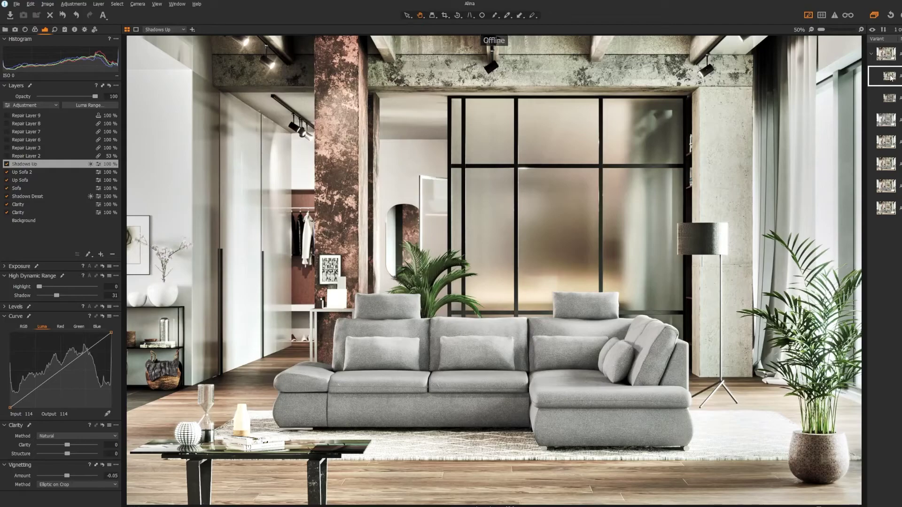